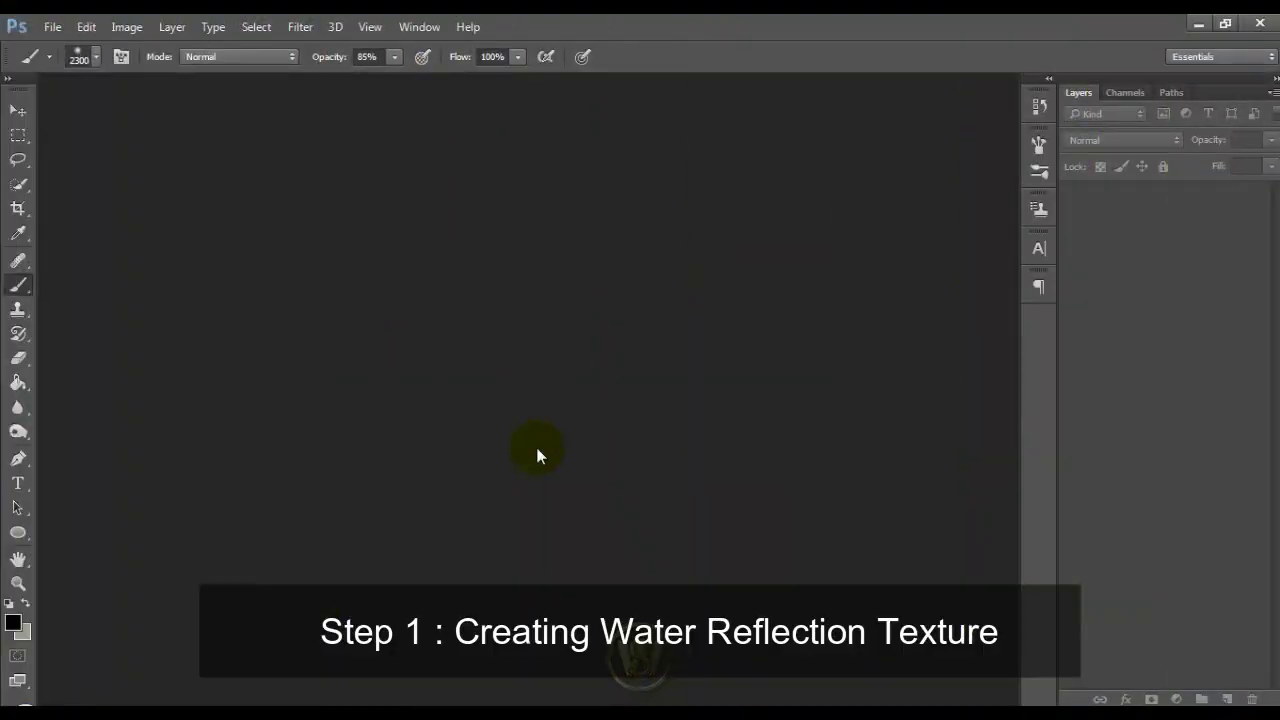
Create a new 600 × 1000 px document at 72 resolution
{"action": "left_click", "coordinate": [44, 27]}
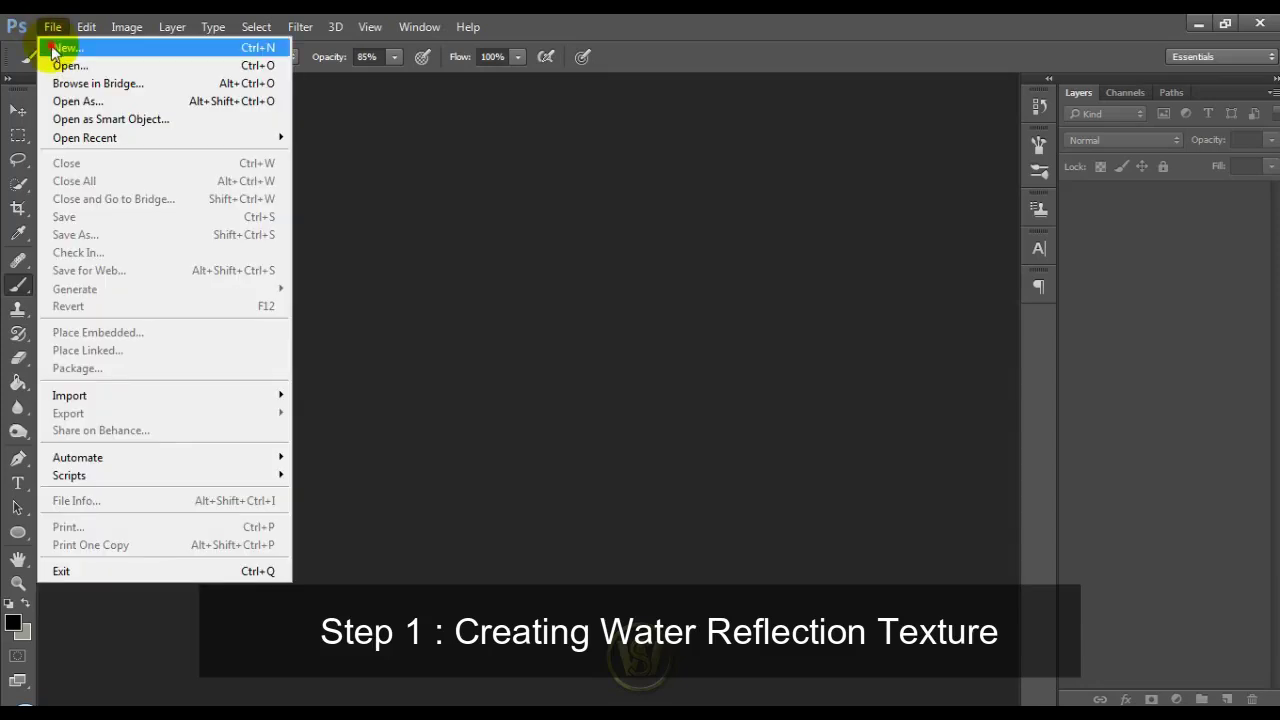
{"action": "left_click", "coordinate": [50, 45]}
{"action": "double_click", "coordinate": [615, 328]}
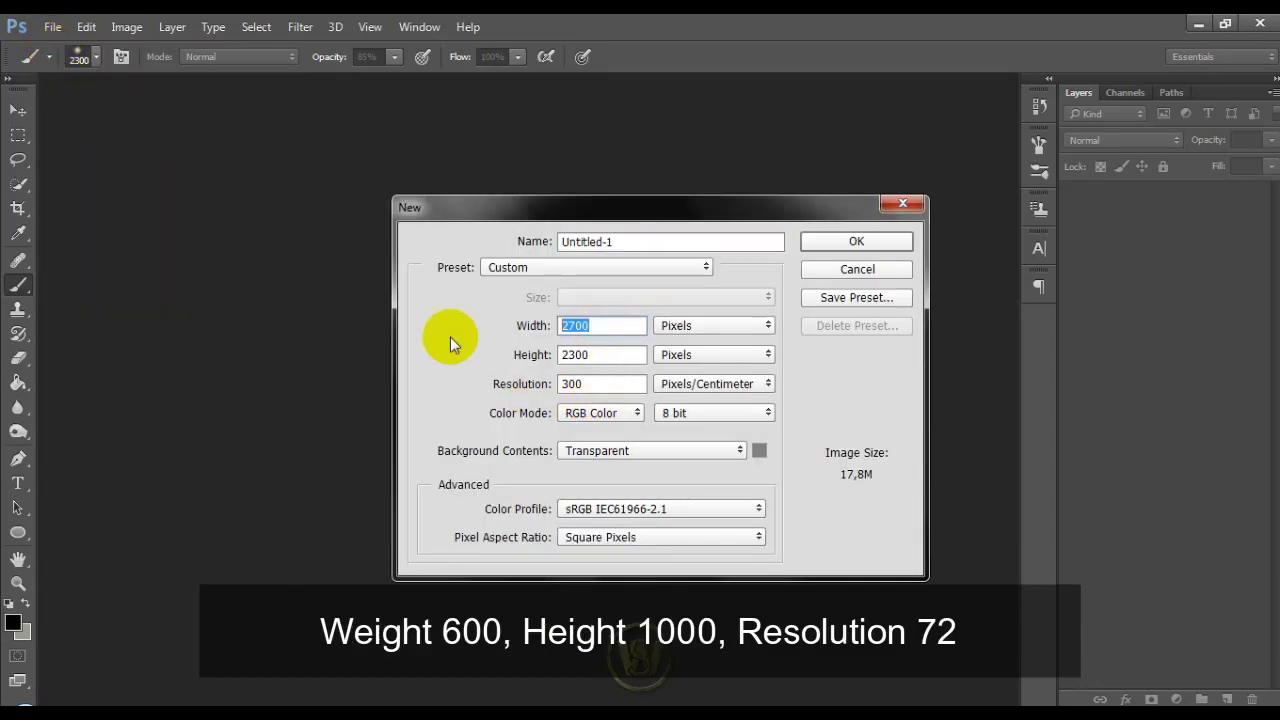
{"action": "type", "text": "600"}
{"action": "double_click", "coordinate": [576, 362]}
{"action": "type", "text": "10"}
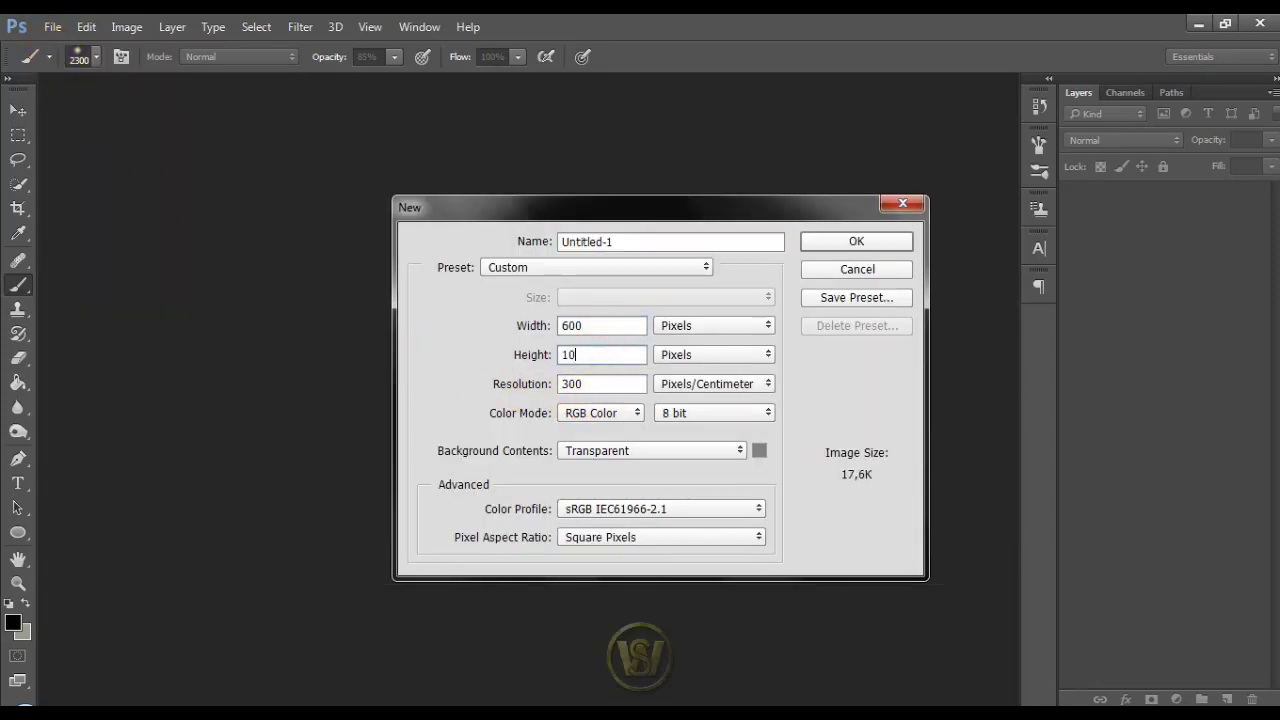
{"action": "type", "text": "00"}
{"action": "left_click_drag", "start_coordinate": [607, 388], "coordinate": [435, 418]}
{"action": "type", "text": "72"}
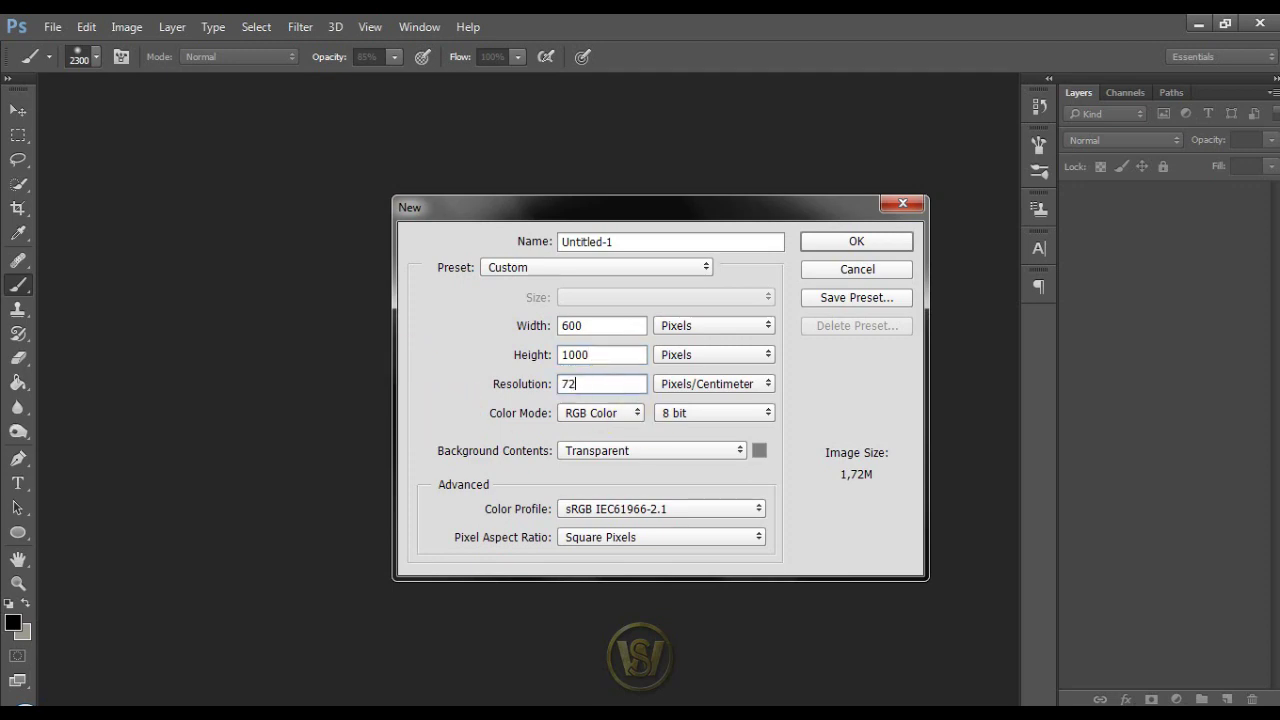
{"action": "left_click", "coordinate": [840, 244]}
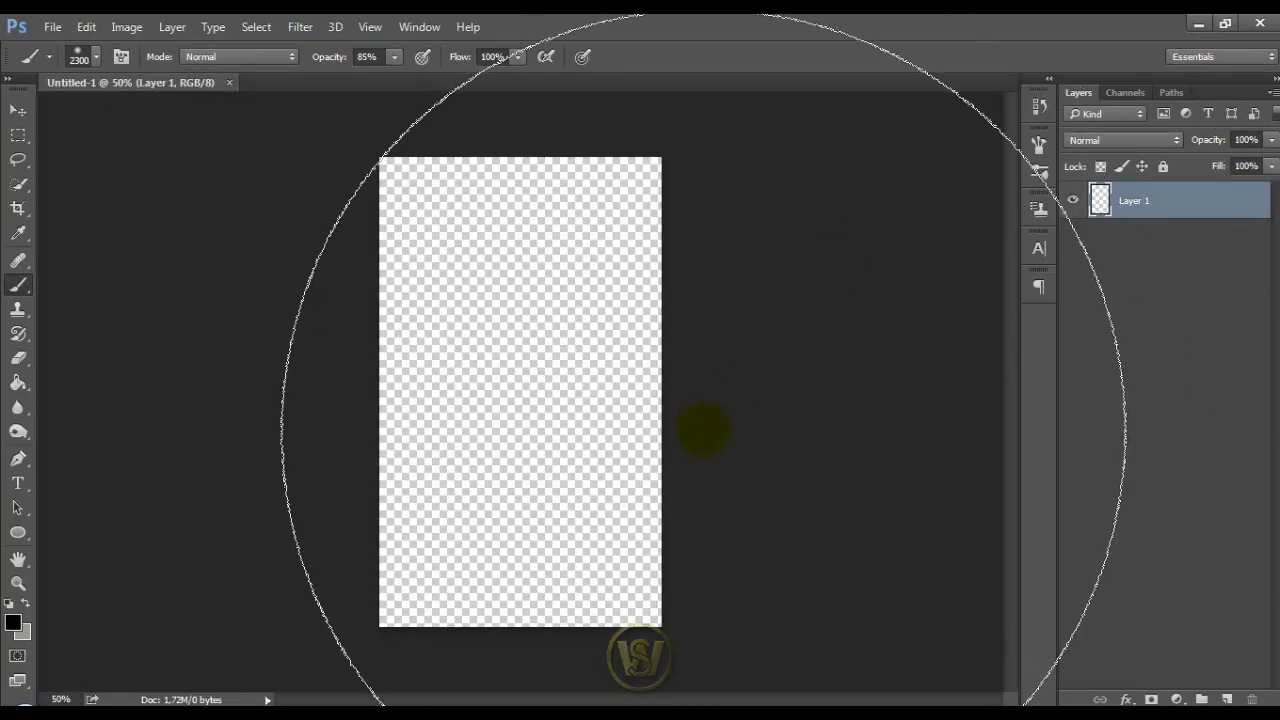
{"action": "key", "text": "ctrl+0"}
Fill the transparent layer with solid black using the Paint Bucket
{"action": "key", "text": "bracketleft"}
{"action": "key", "text": "bracketleft"}
{"action": "key", "text": "bracketleft"}
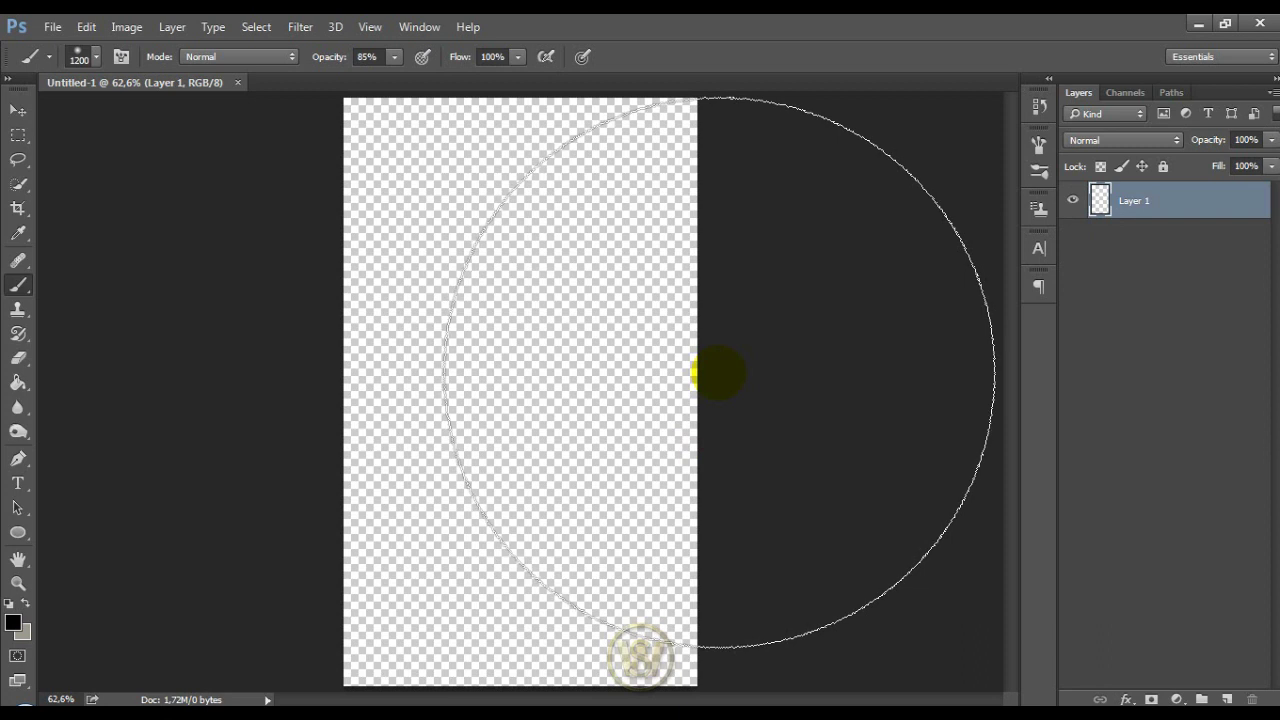
{"action": "left_click", "coordinate": [17, 389]}
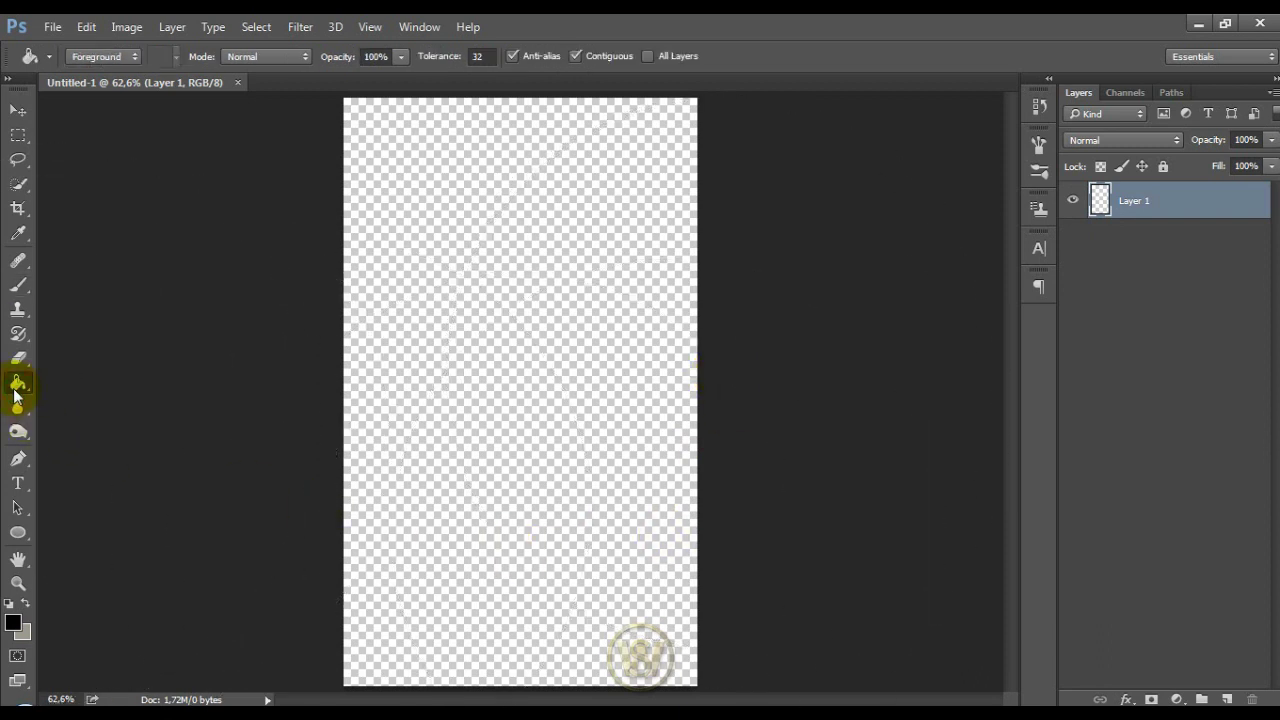
{"action": "left_click", "coordinate": [467, 391]}
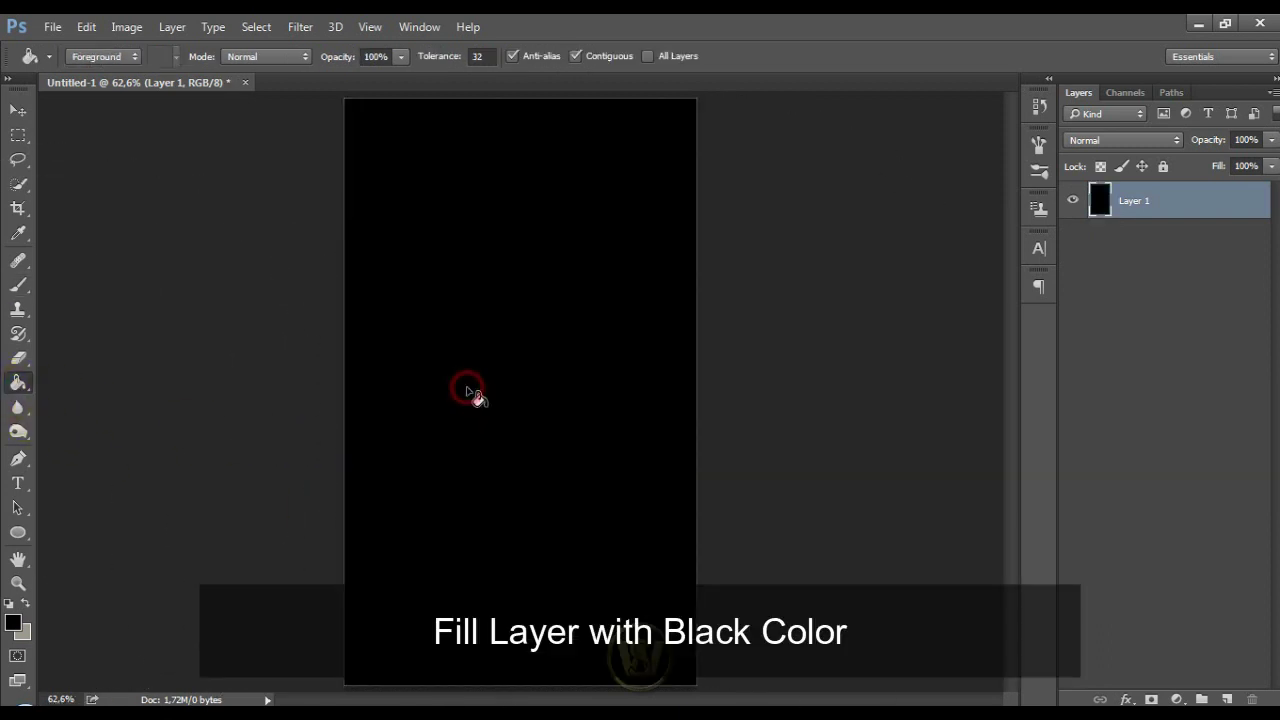
{"action": "left_click", "coordinate": [14, 624]}
{"action": "left_click", "coordinate": [1006, 386]}
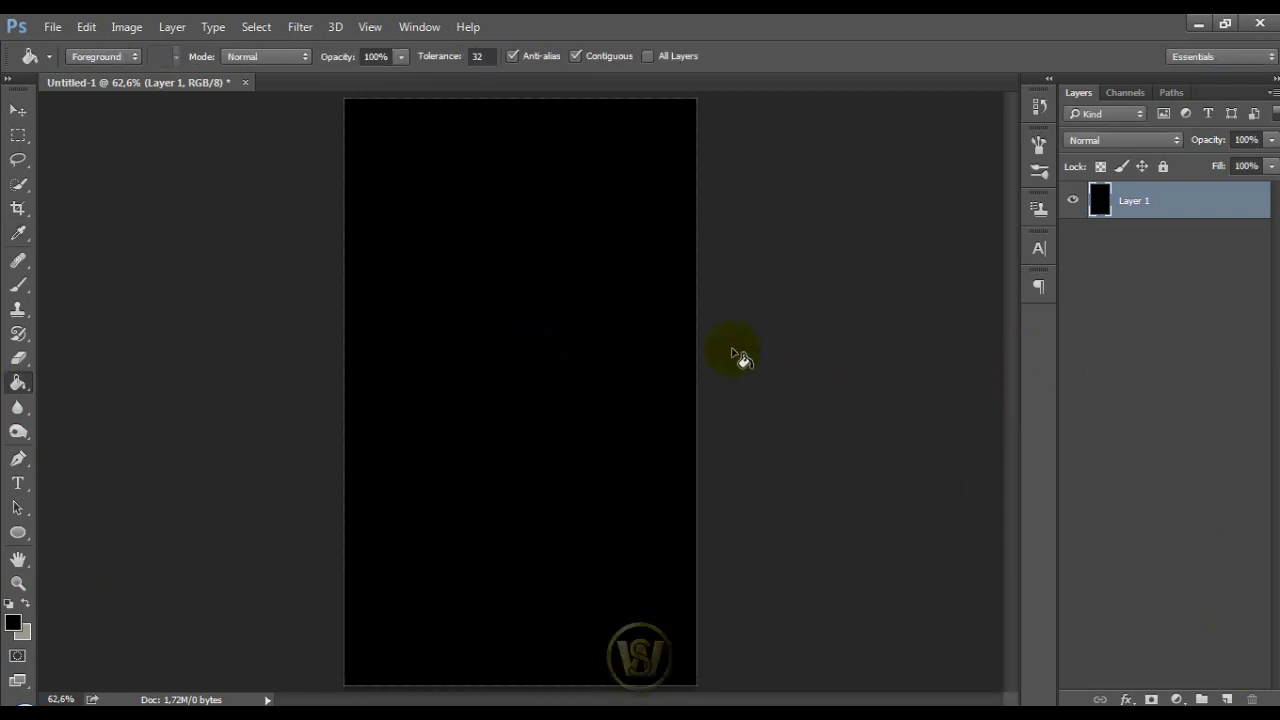
Apply Add Noise at 400%, Uniform, Monochromatic to the black layer
{"action": "left_click", "coordinate": [302, 27]}
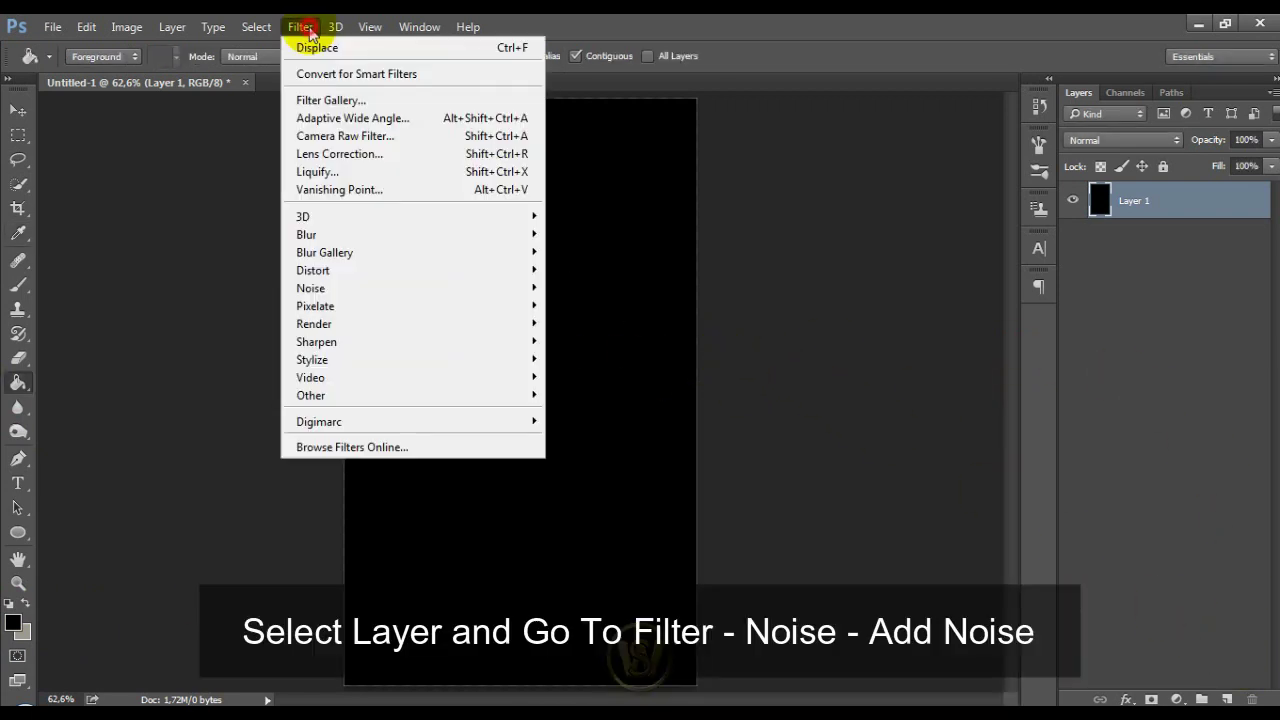
{"action": "mouse_move", "coordinate": [311, 288]}
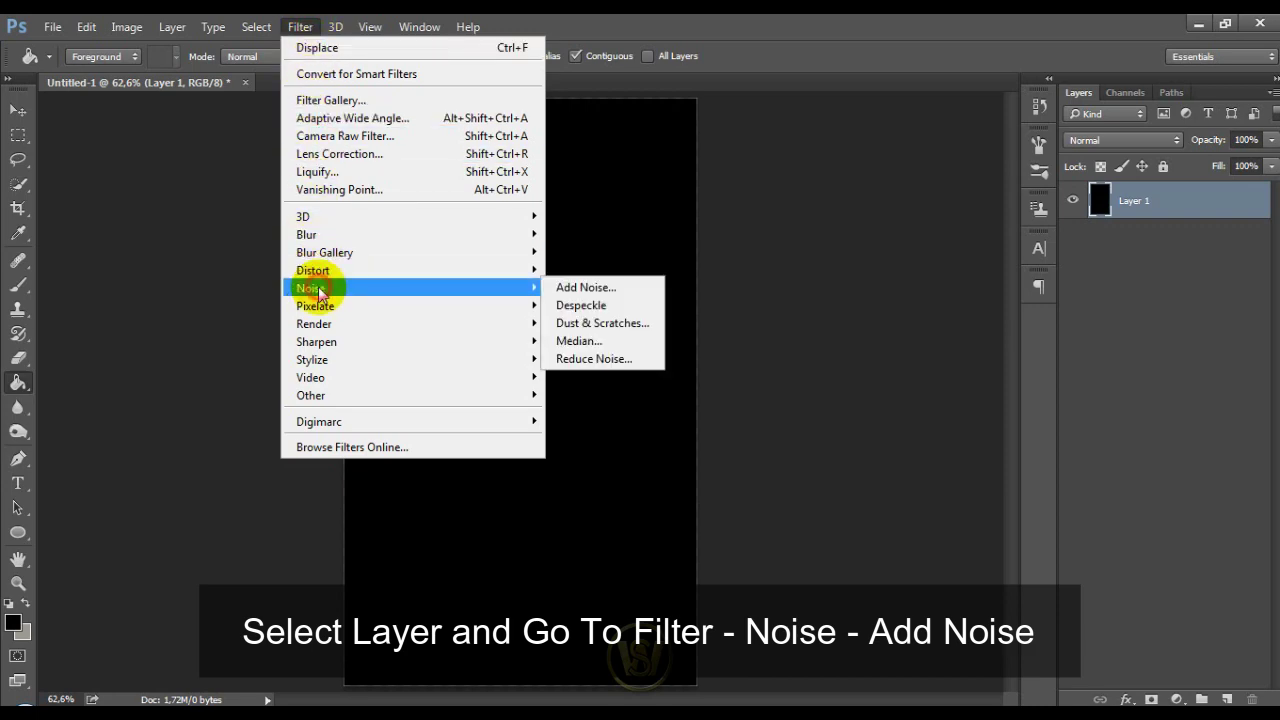
{"action": "left_click", "coordinate": [578, 288]}
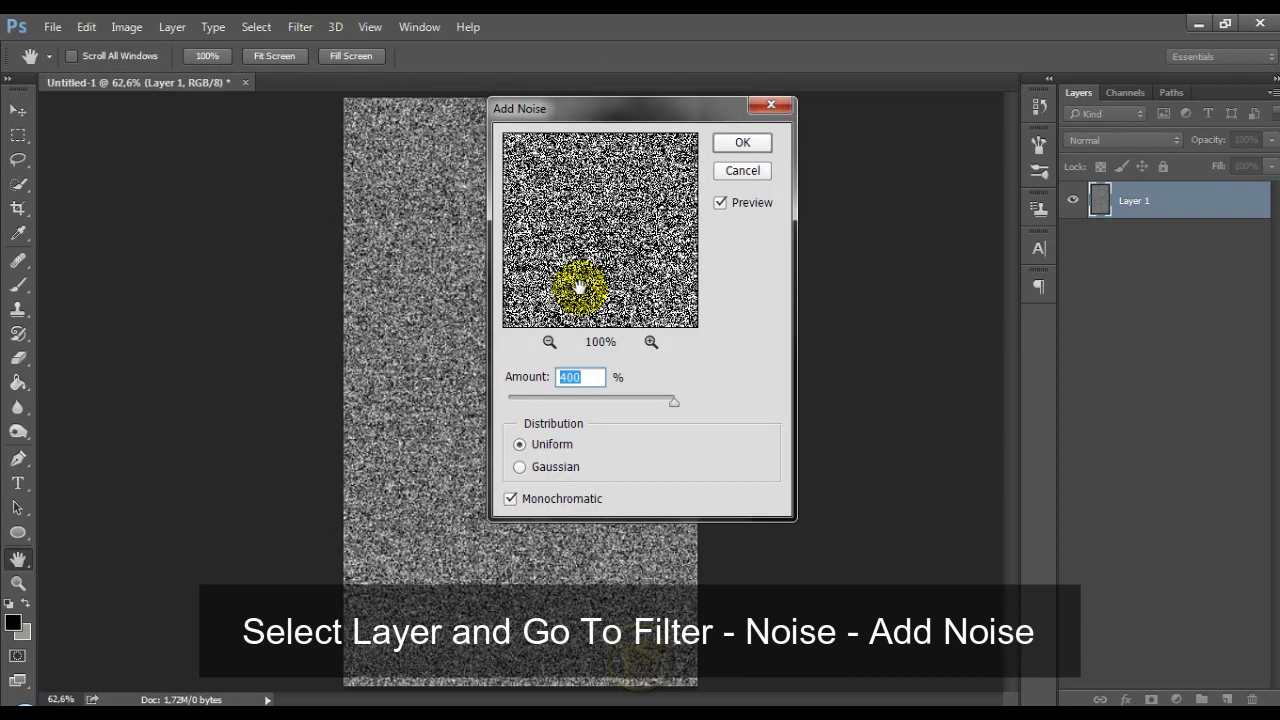
{"action": "mouse_move", "coordinate": [673, 400]}
{"action": "left_mouse_down"}
{"action": "mouse_move", "coordinate": [585, 404]}
{"action": "mouse_move", "coordinate": [697, 410]}
{"action": "left_mouse_up"}
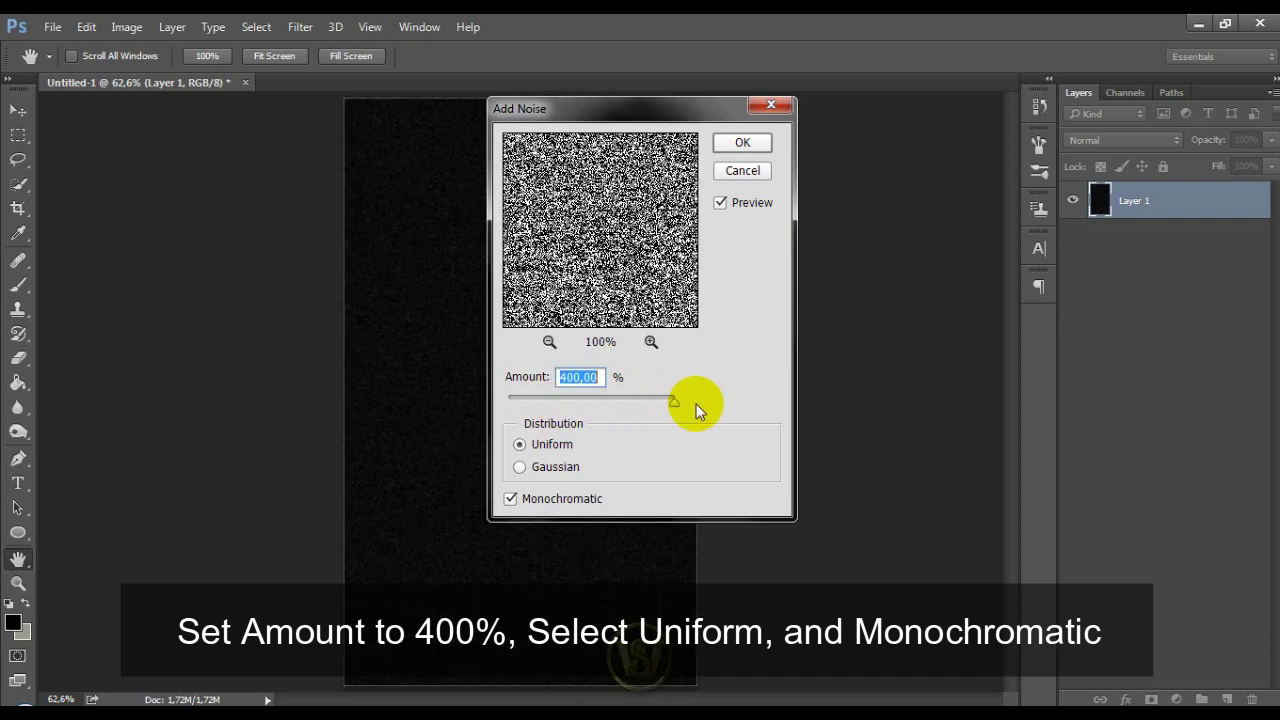
{"action": "left_click", "coordinate": [553, 449]}
{"action": "left_click", "coordinate": [524, 496]}
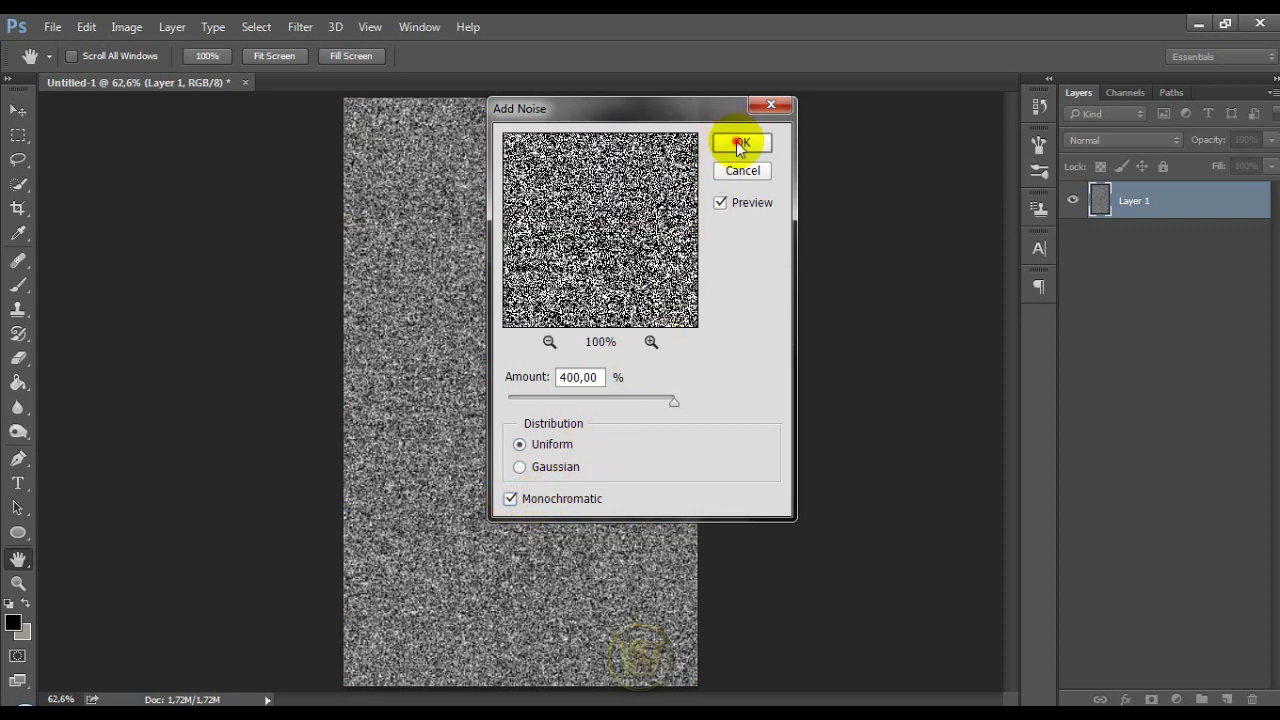
{"action": "left_click", "coordinate": [742, 142]}
{"action": "key", "text": "g"}
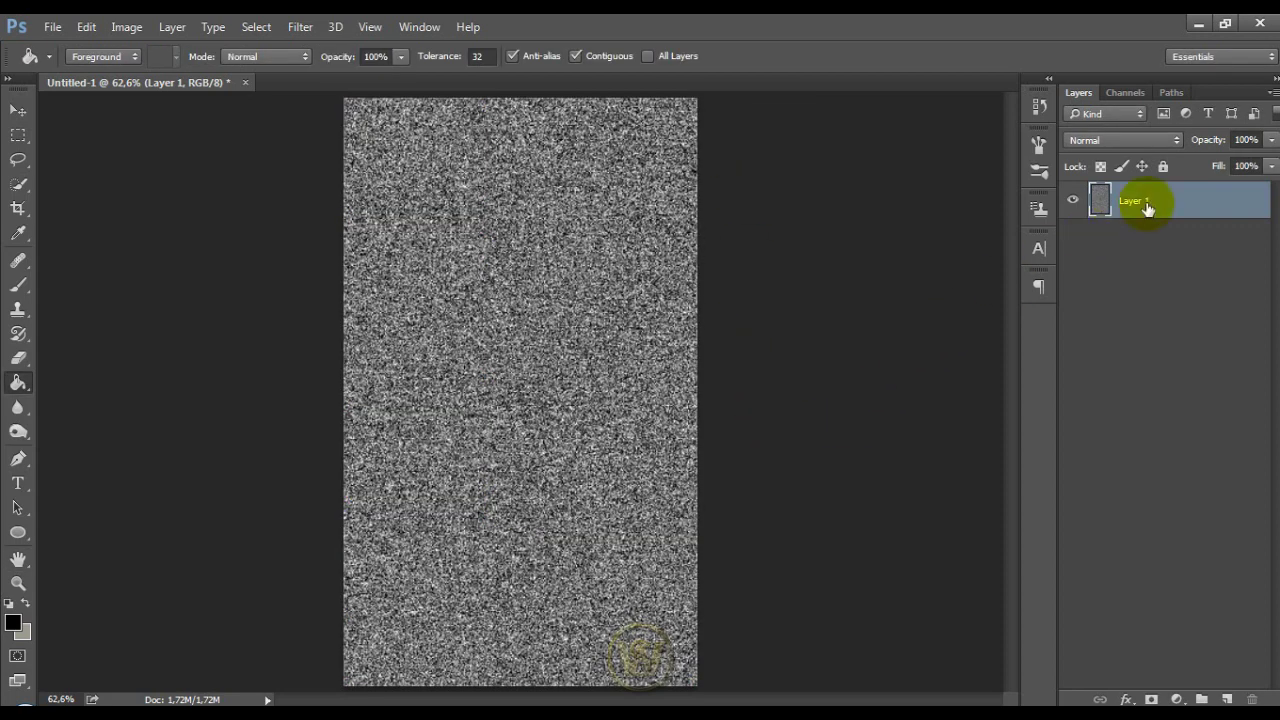
{"action": "left_click", "coordinate": [265, 27]}
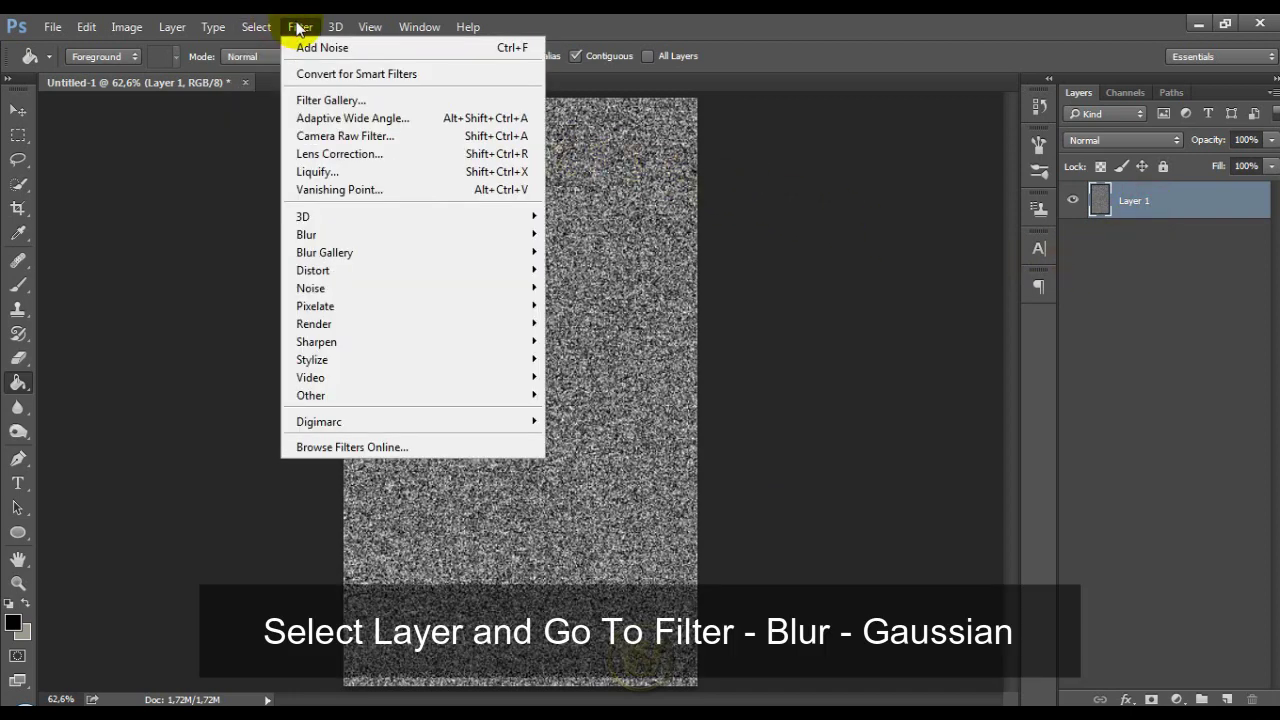
{"action": "mouse_move", "coordinate": [306, 234]}
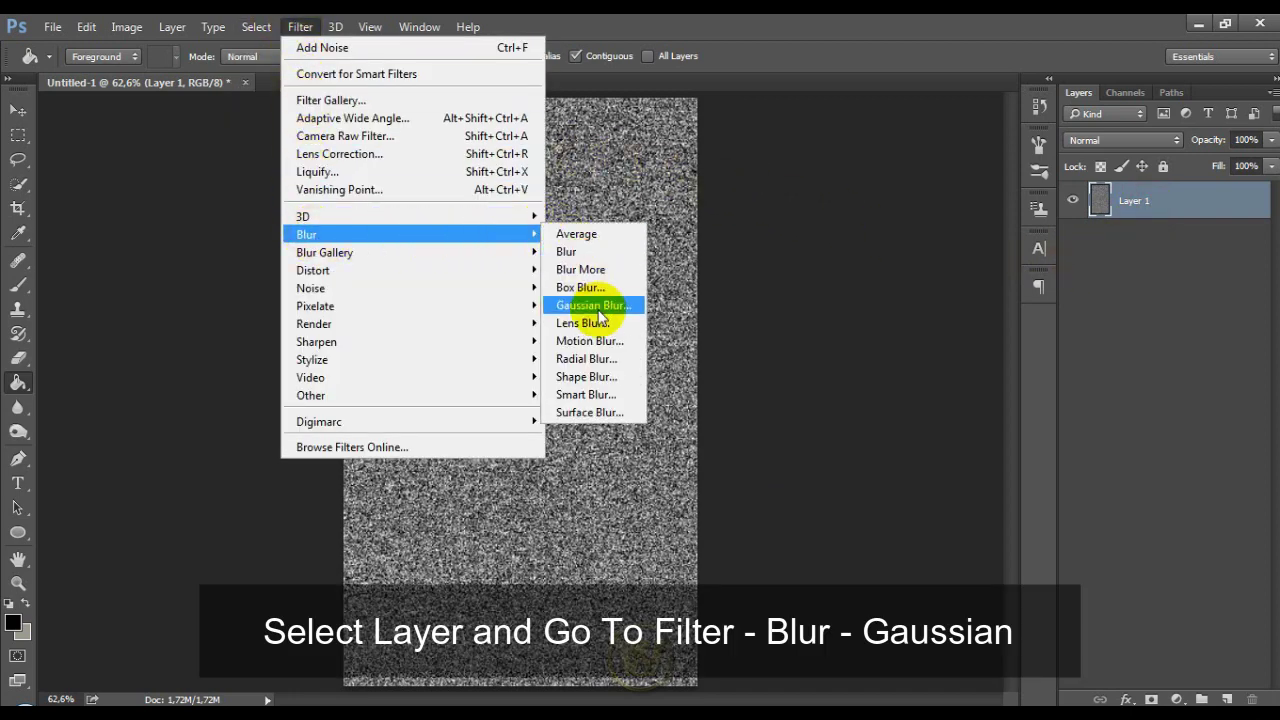
Apply a Gaussian Blur with a 1,4-pixel radius to the noise layer
{"action": "left_click", "coordinate": [599, 311]}
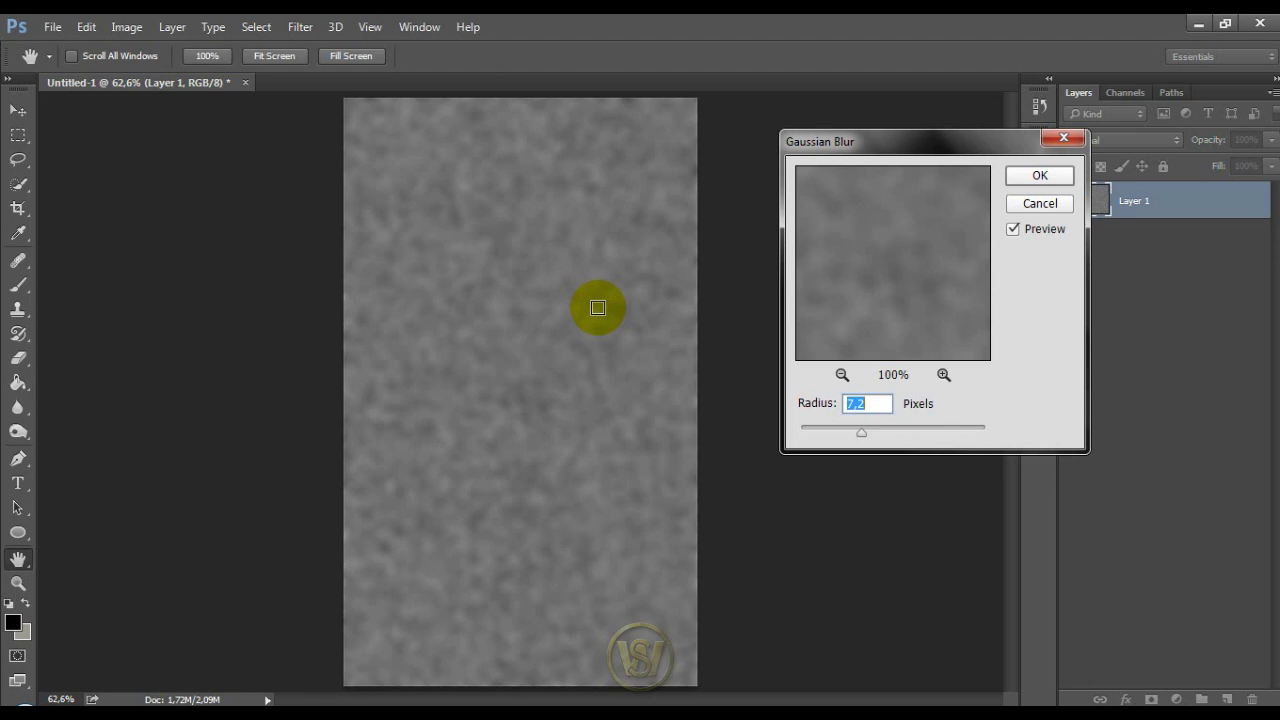
{"action": "left_click_drag", "start_coordinate": [861, 432], "coordinate": [814, 437]}
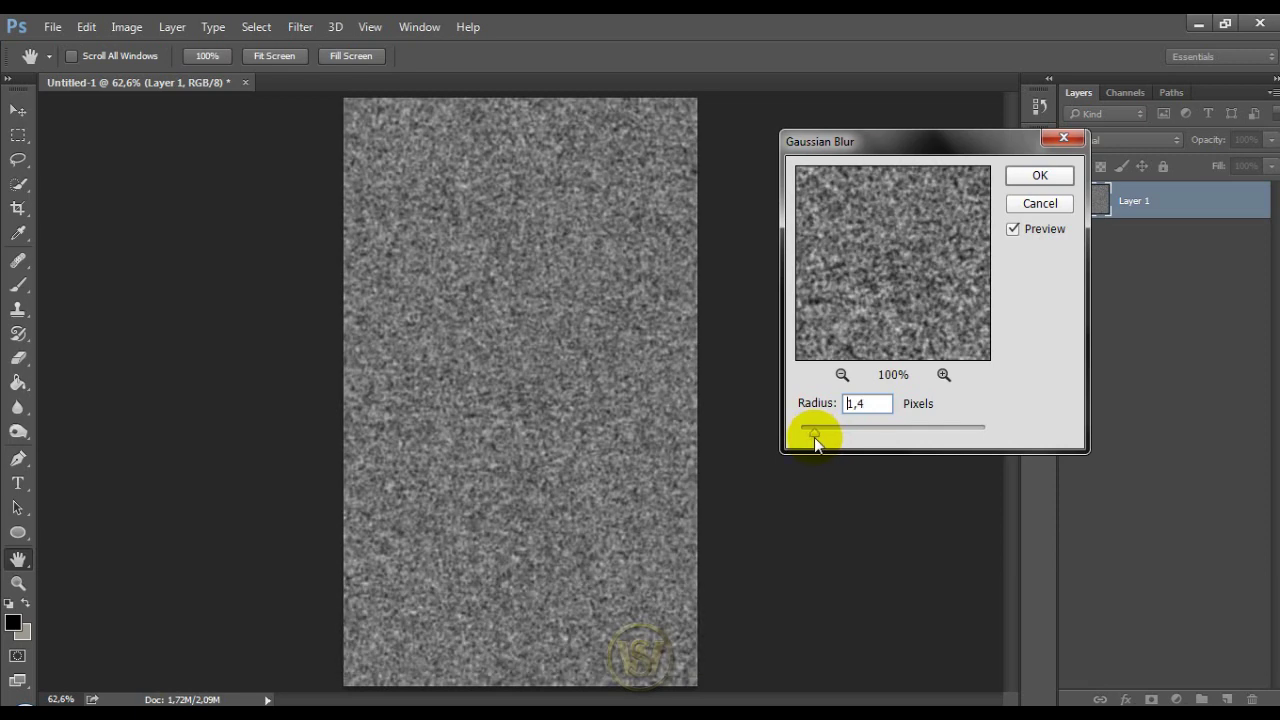
{"action": "key", "text": "Up"}
{"action": "left_click", "coordinate": [868, 404]}
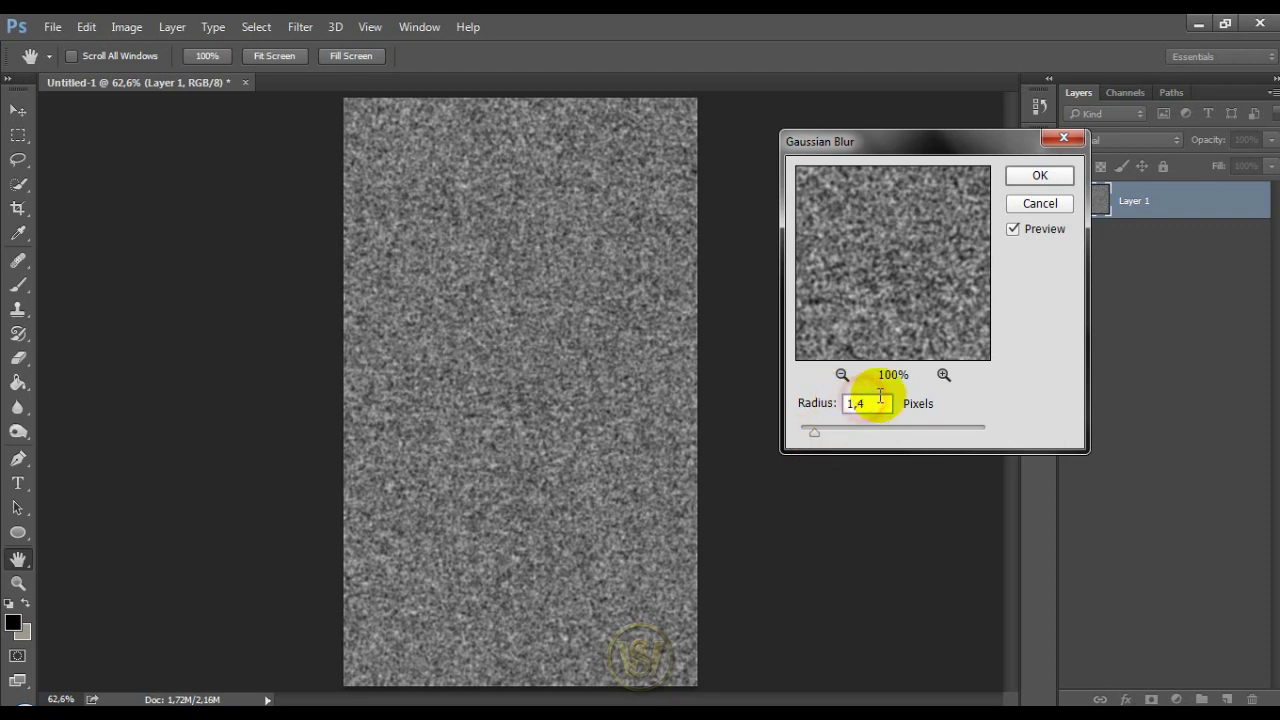
{"action": "left_click", "coordinate": [1025, 178]}
{"action": "key", "text": "g"}
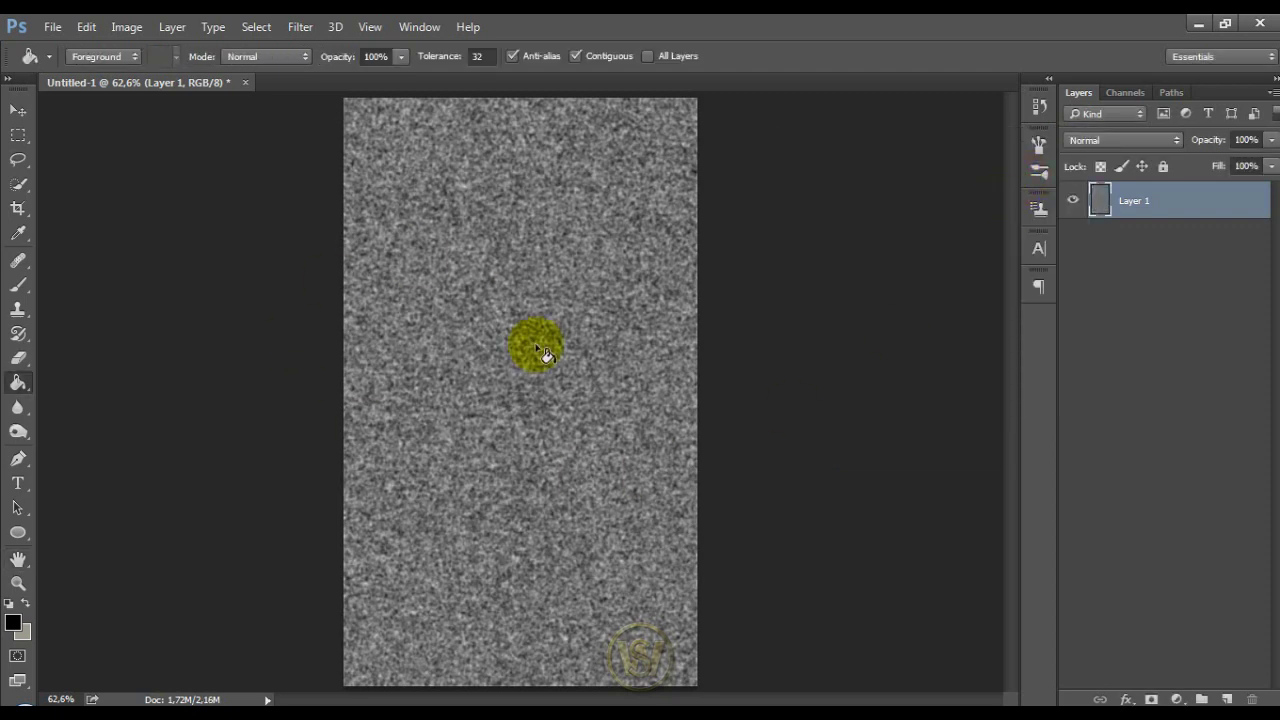
{"action": "key", "text": "v"}
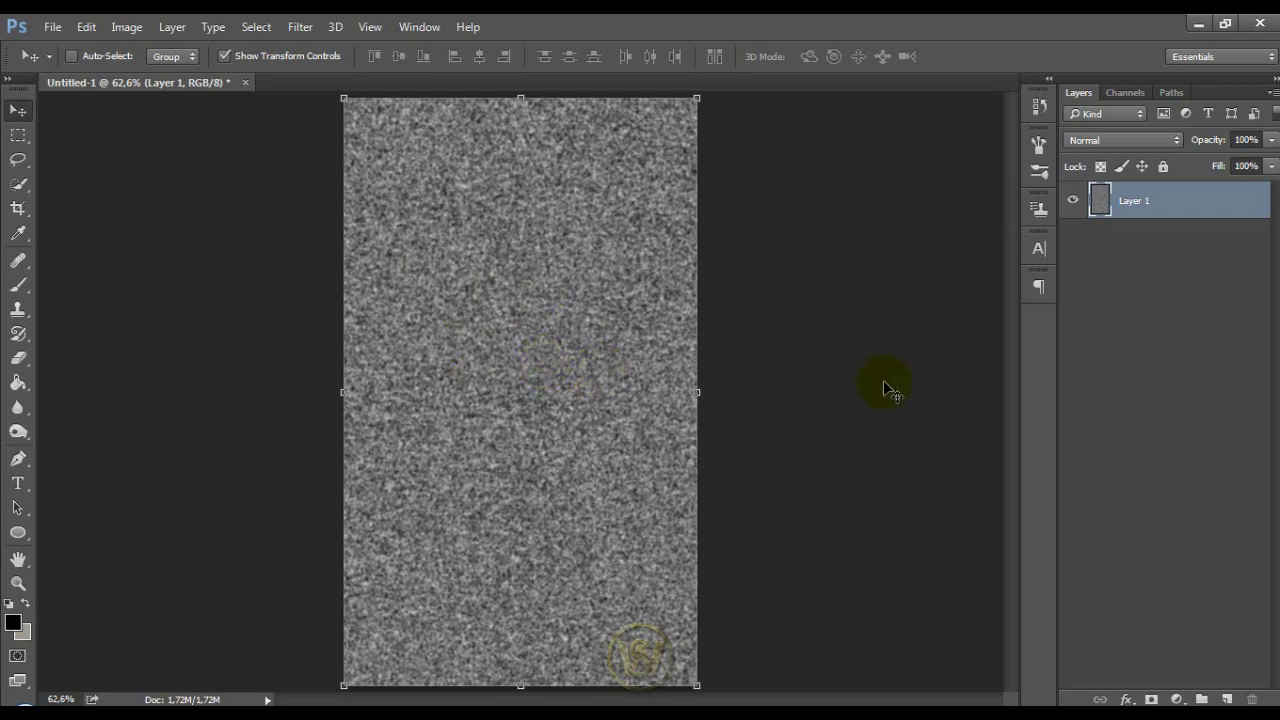
Select only the Red channel in the Channels panel
{"action": "left_click", "coordinate": [1126, 92]}
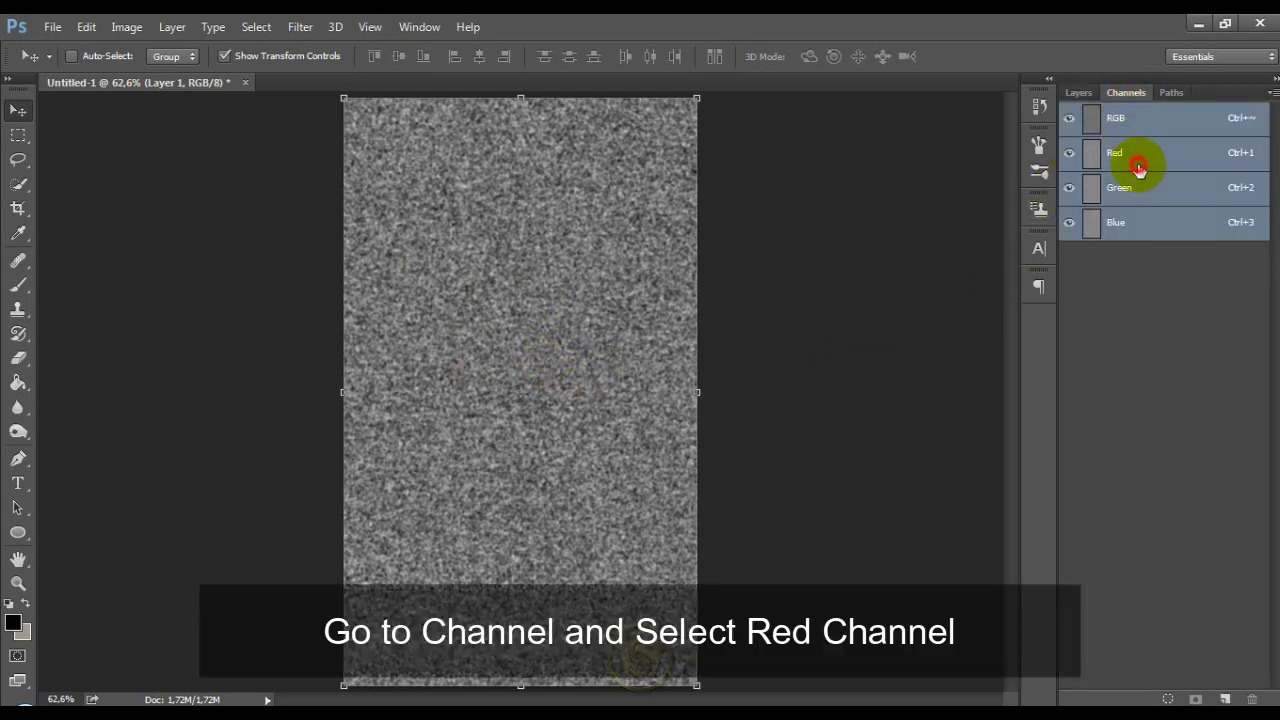
{"action": "left_click", "coordinate": [1126, 160]}
{"action": "left_click", "coordinate": [1134, 120]}
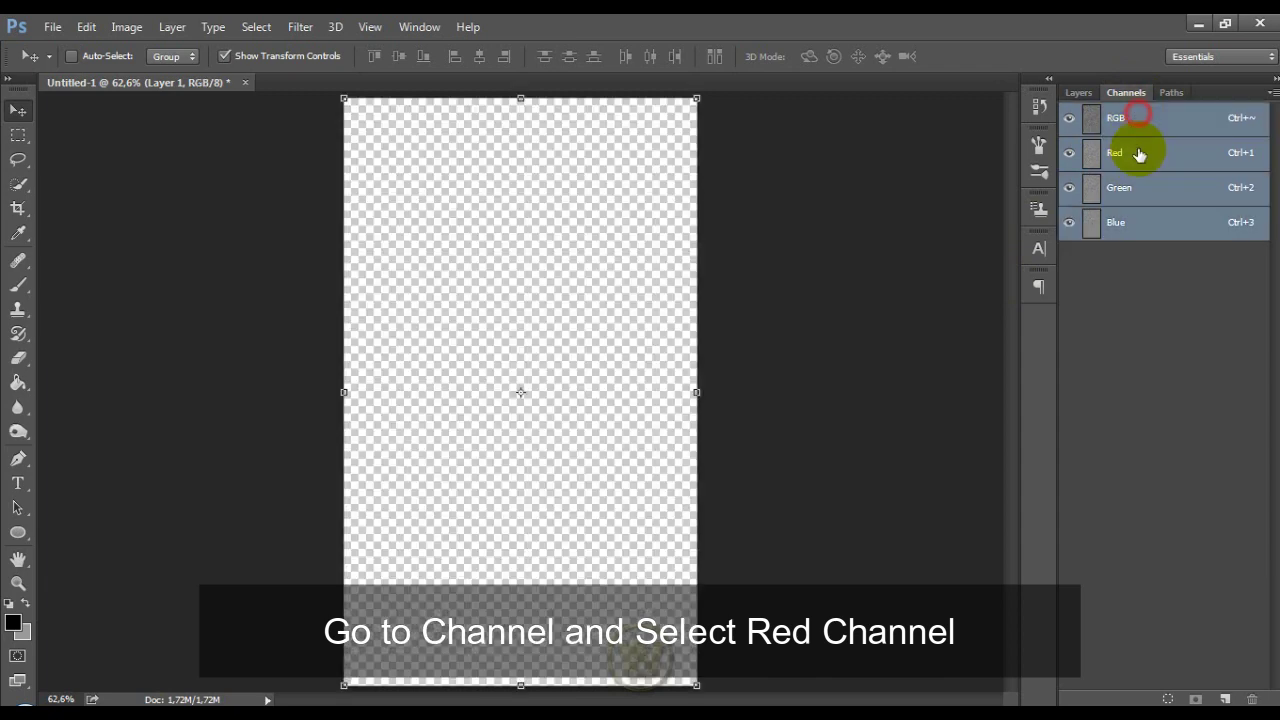
{"action": "left_click", "coordinate": [1139, 153]}
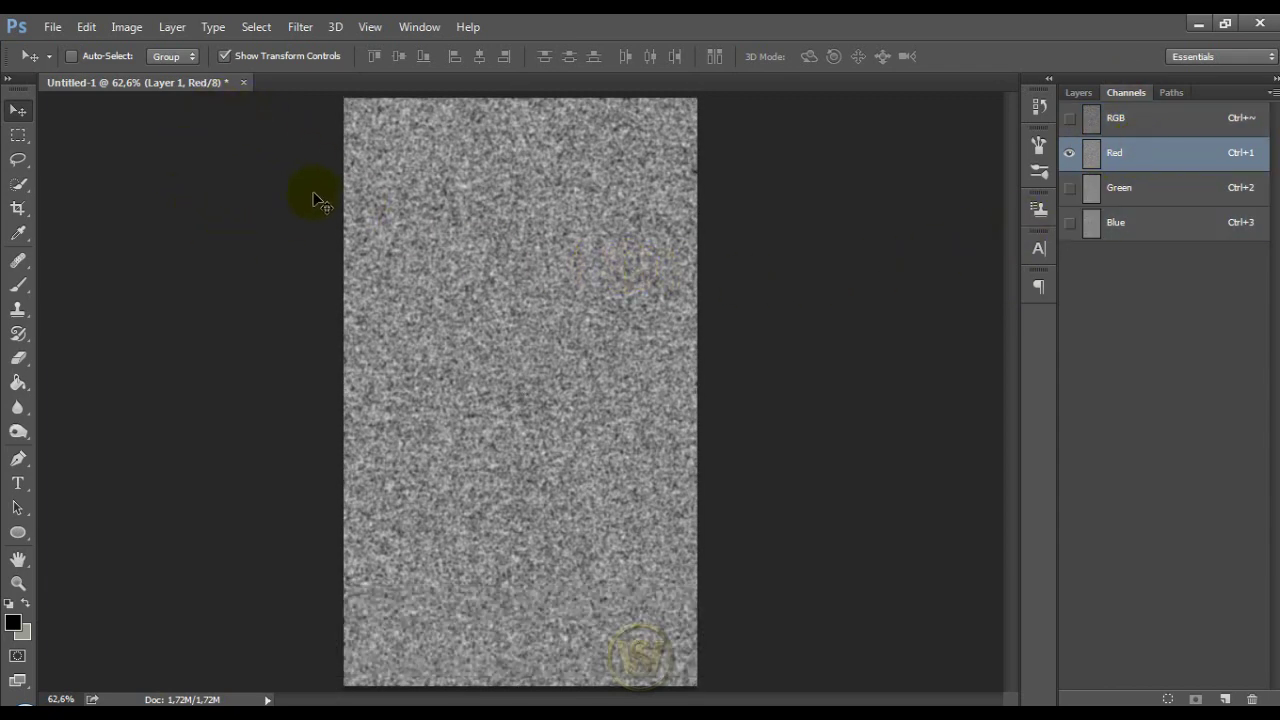
Emboss the Red channel with angle 180, height 1 and amount 500%
{"action": "left_click", "coordinate": [300, 26]}
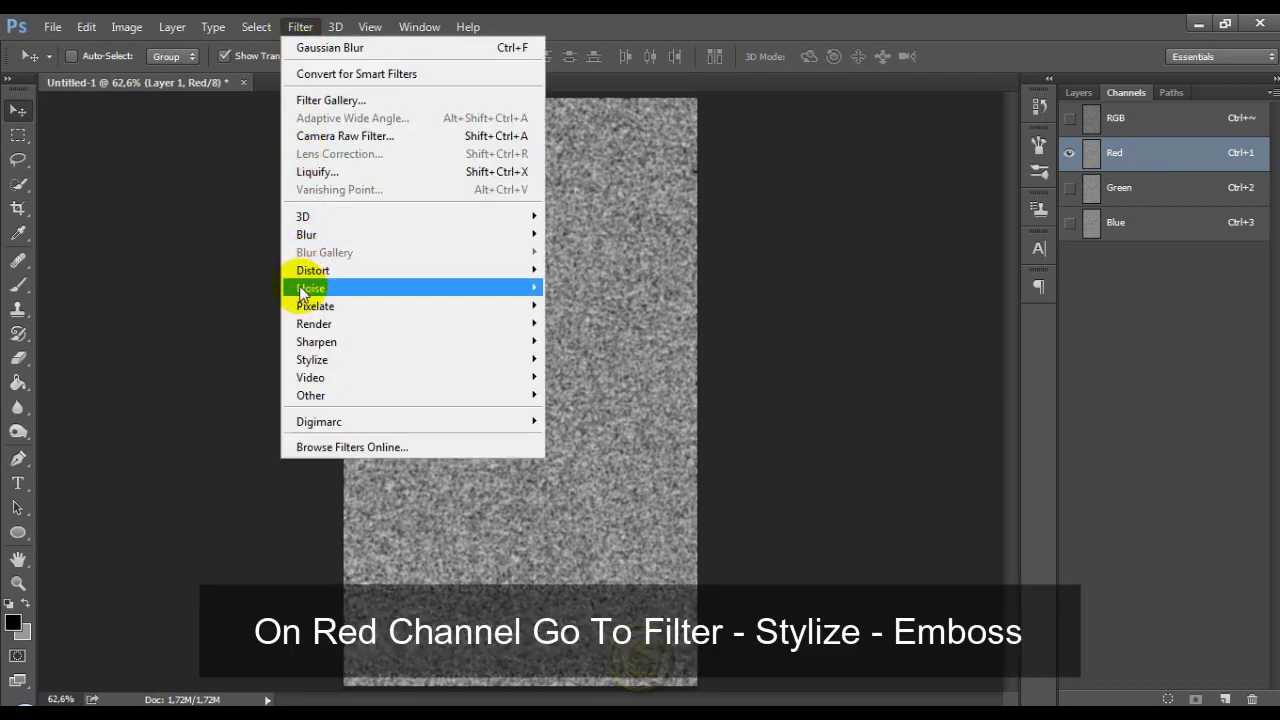
{"action": "mouse_move", "coordinate": [312, 359]}
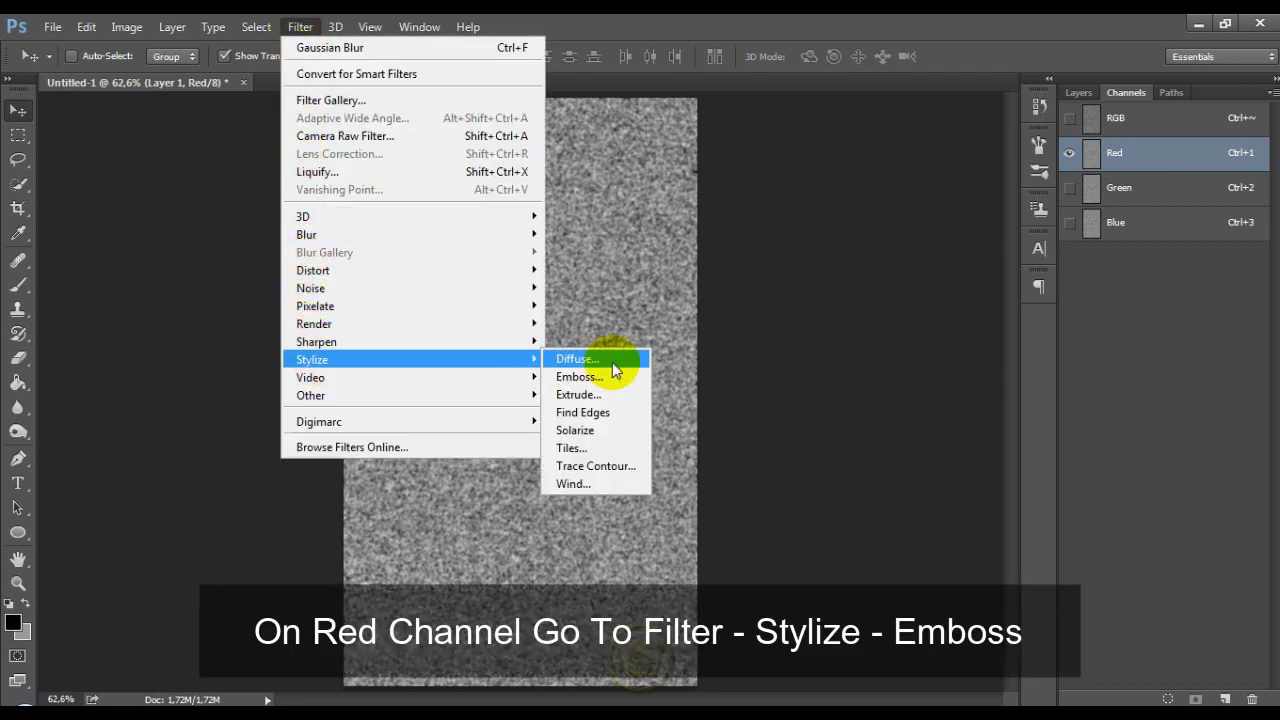
{"action": "left_click", "coordinate": [615, 378]}
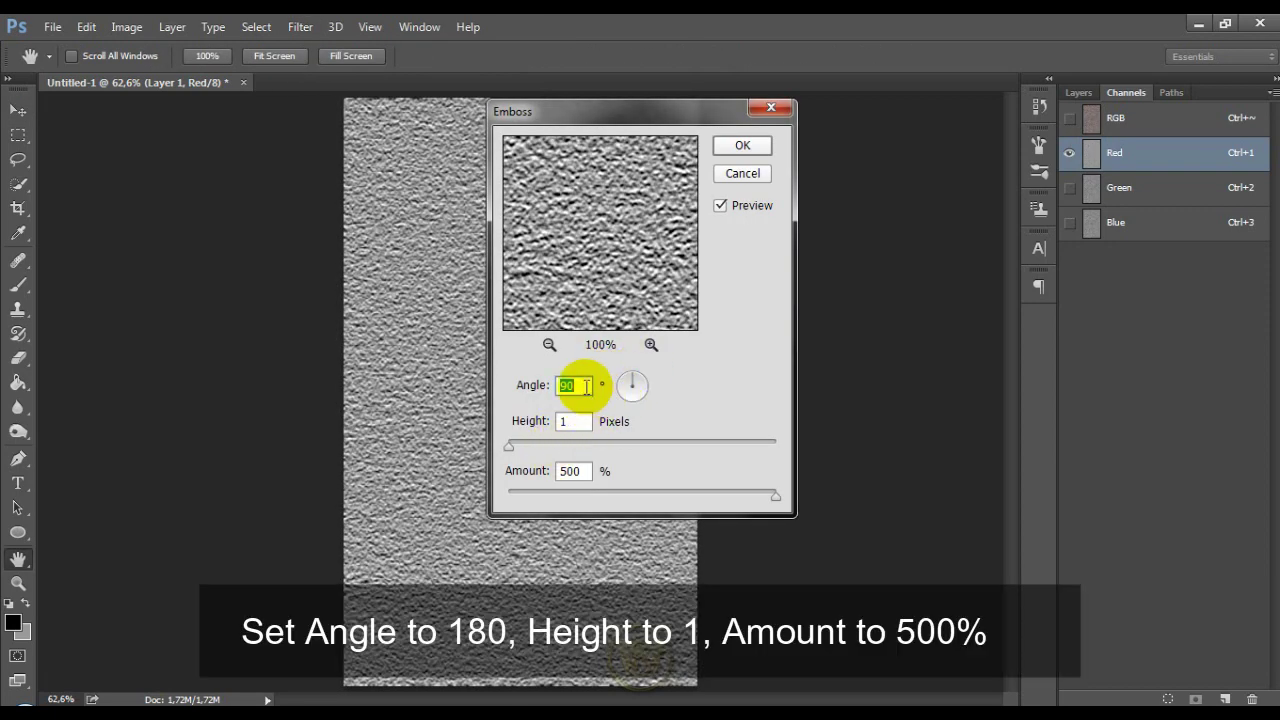
{"action": "type", "text": "1"}
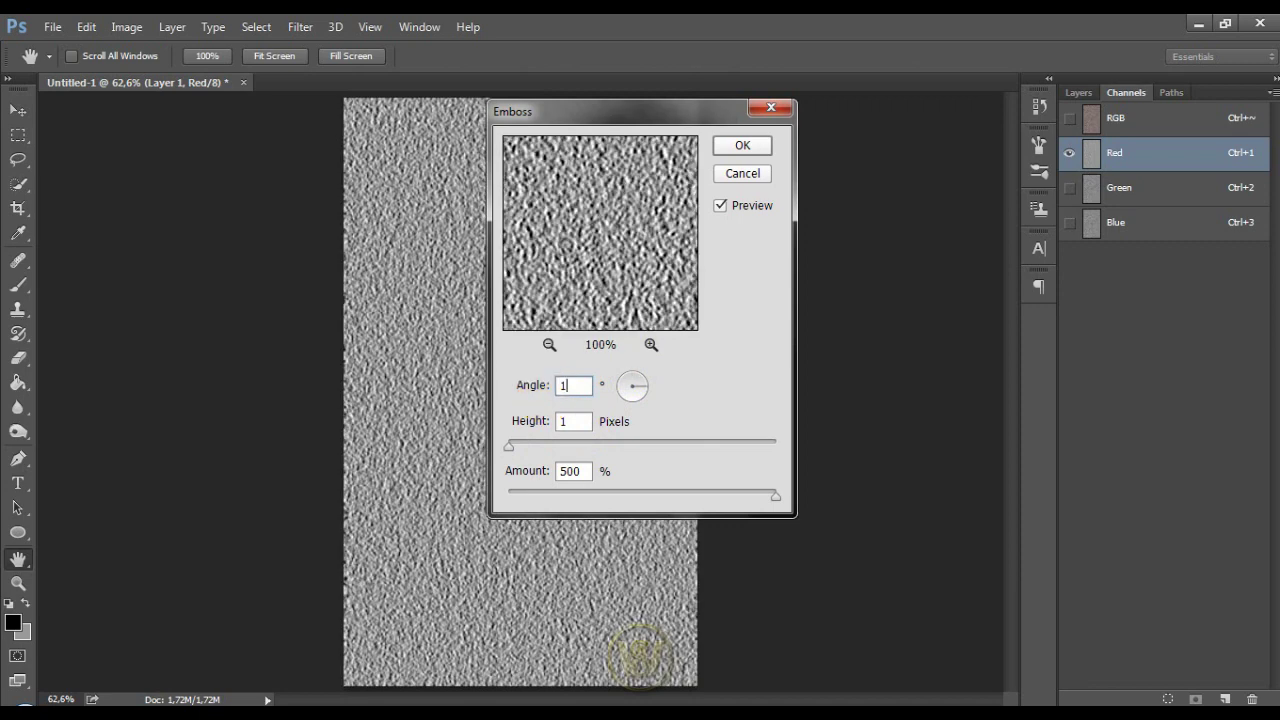
{"action": "type", "text": "80"}
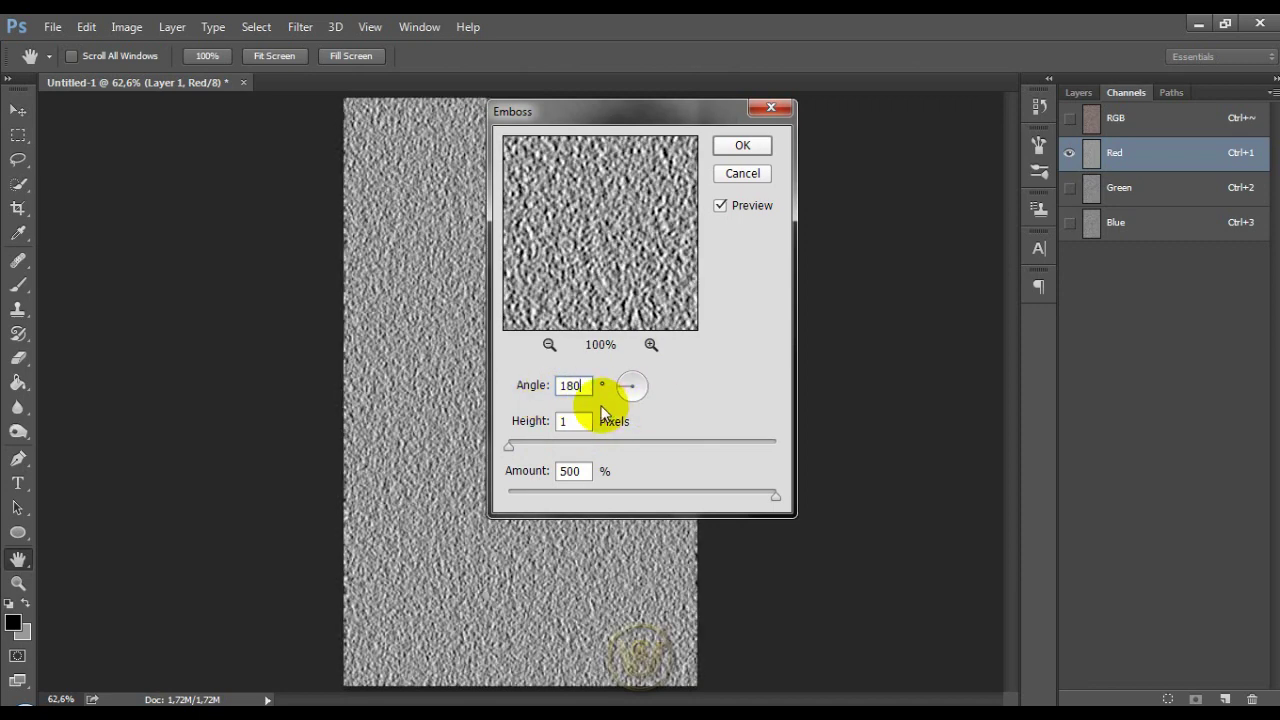
{"action": "left_click", "coordinate": [556, 425]}
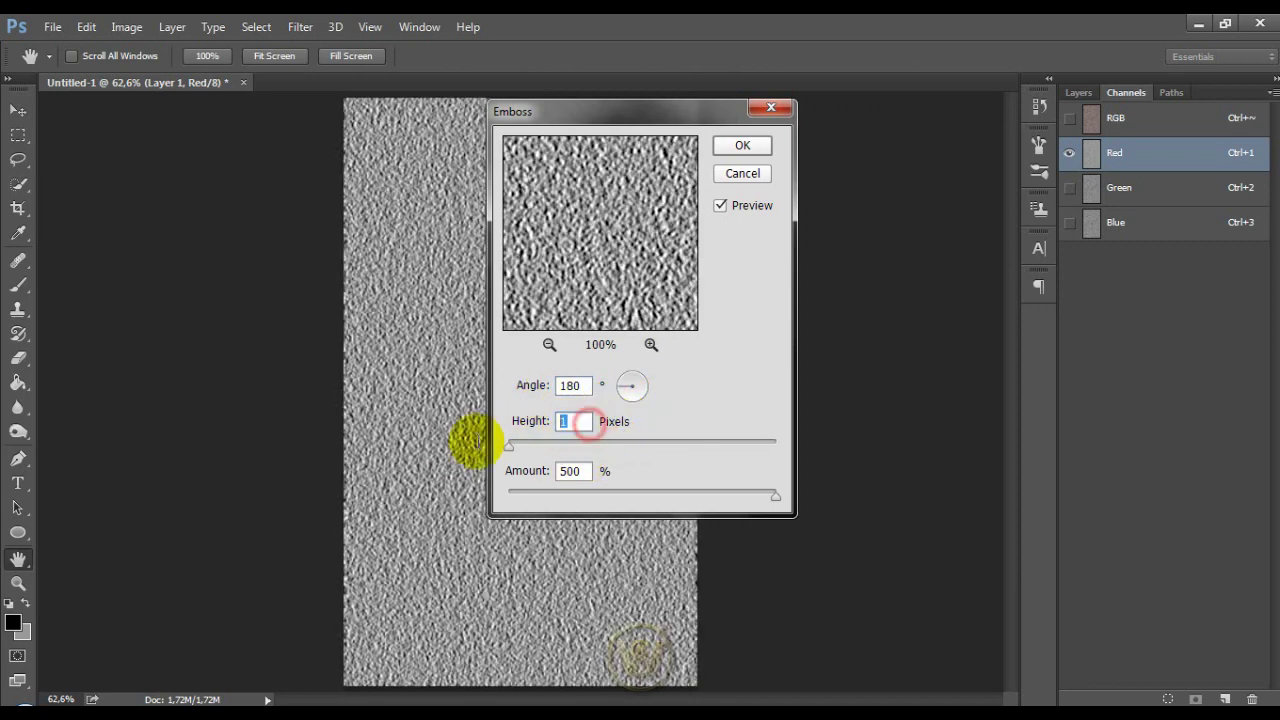
{"action": "double_click", "coordinate": [570, 471]}
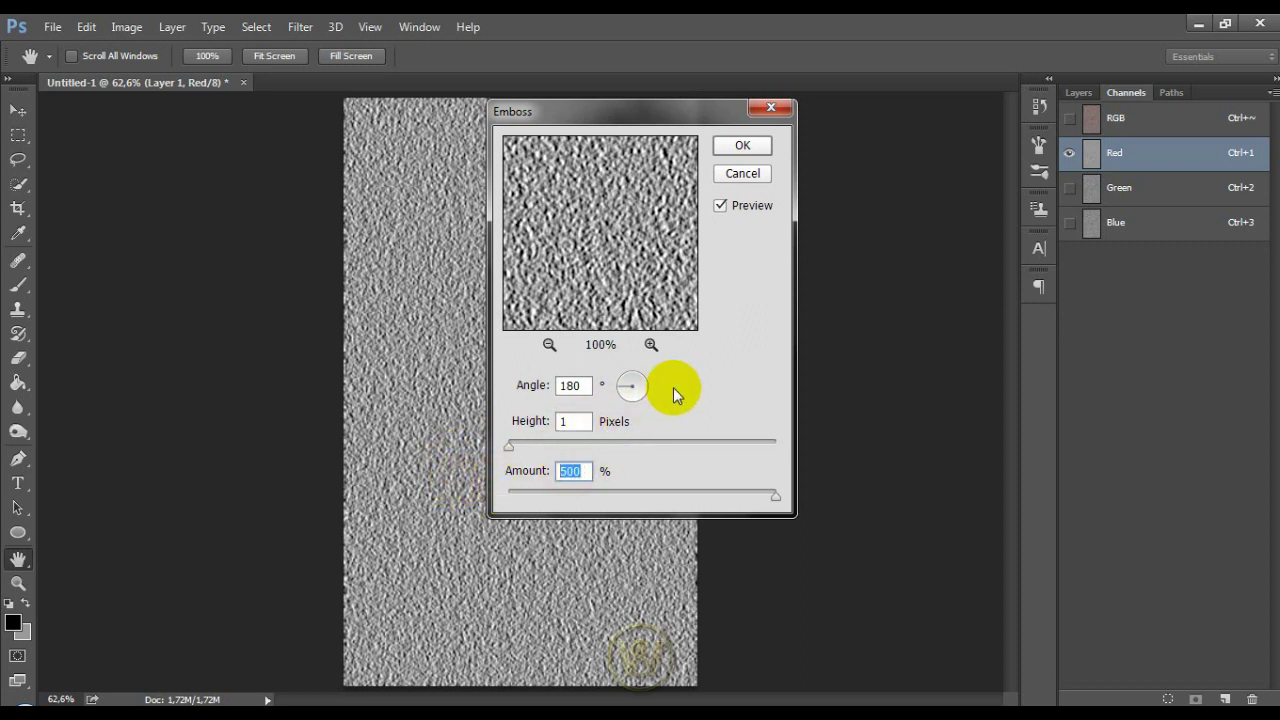
{"action": "left_click", "coordinate": [755, 148]}
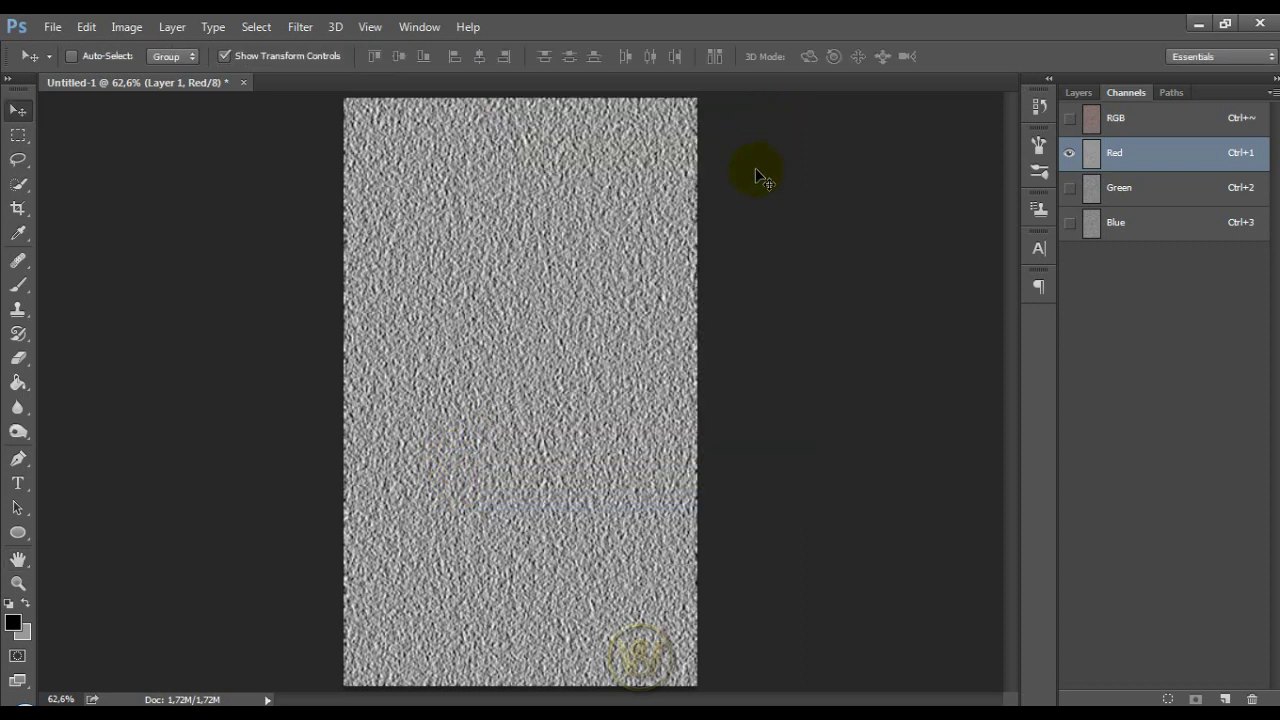
Select the Green channel and emboss it at angle 90, height 1, amount 500%
{"action": "left_click", "coordinate": [1150, 188]}
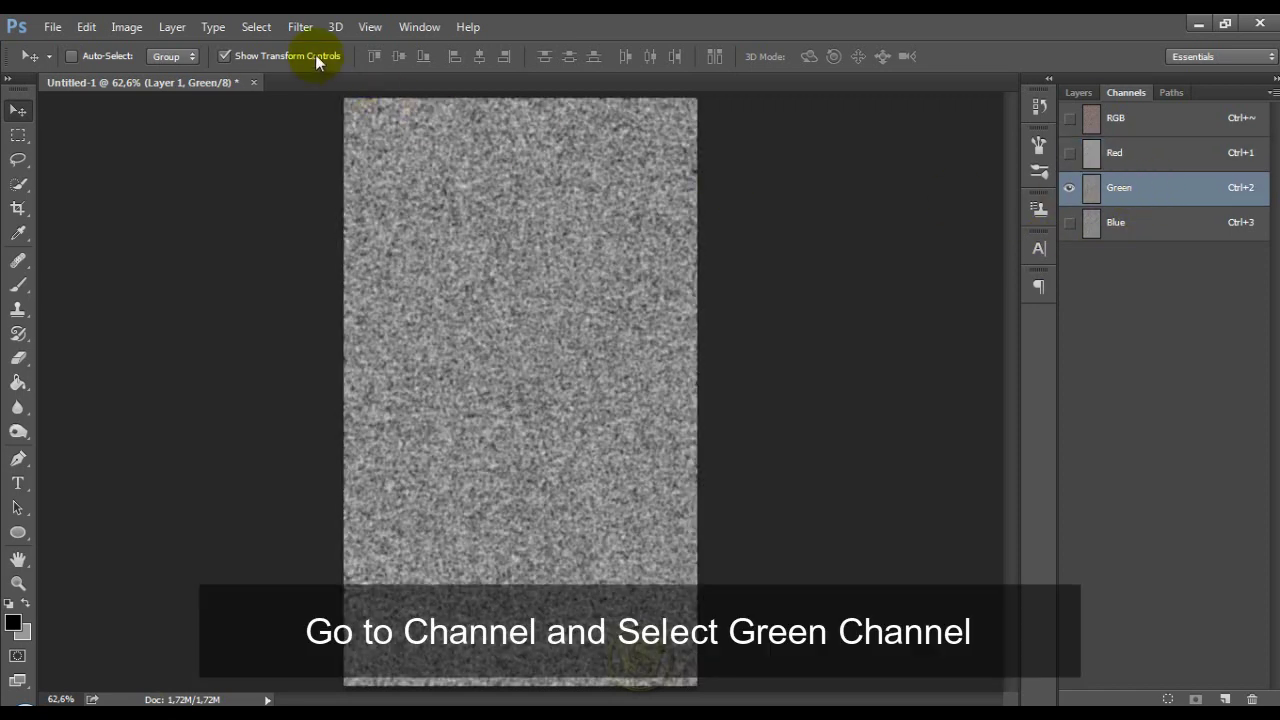
{"action": "left_click", "coordinate": [300, 27]}
{"action": "mouse_move", "coordinate": [312, 359]}
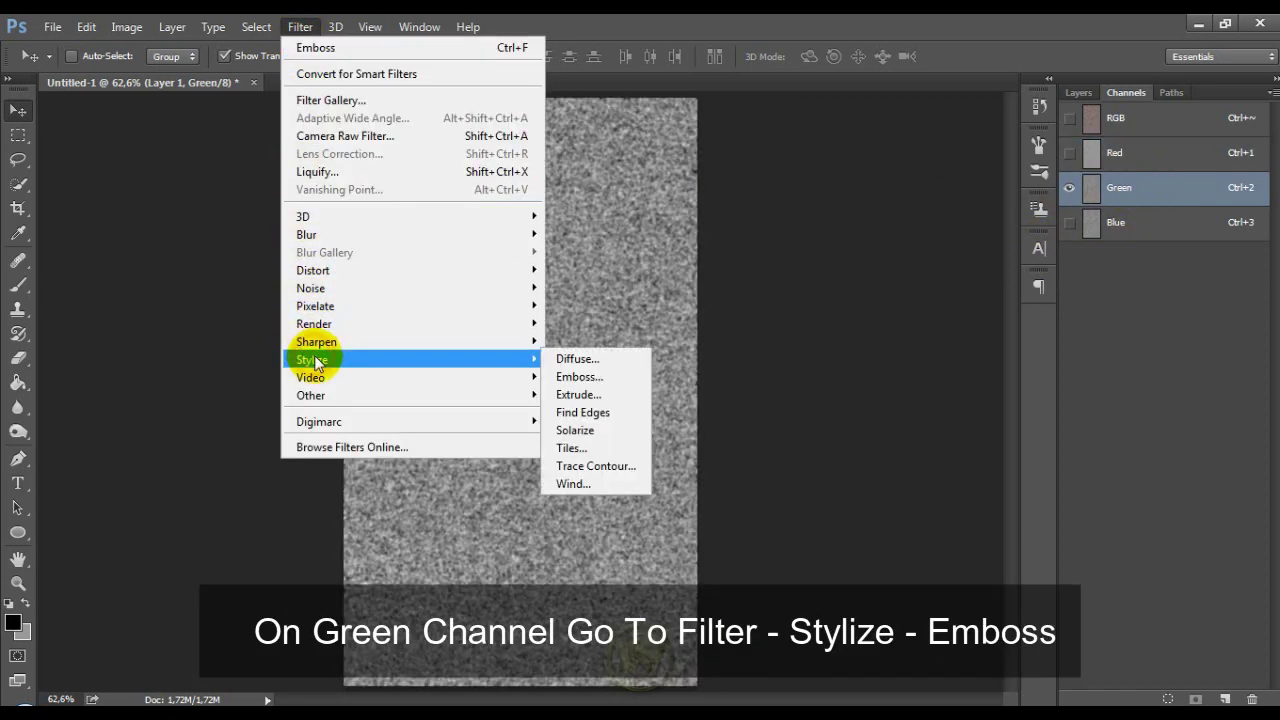
{"action": "left_click", "coordinate": [588, 375]}
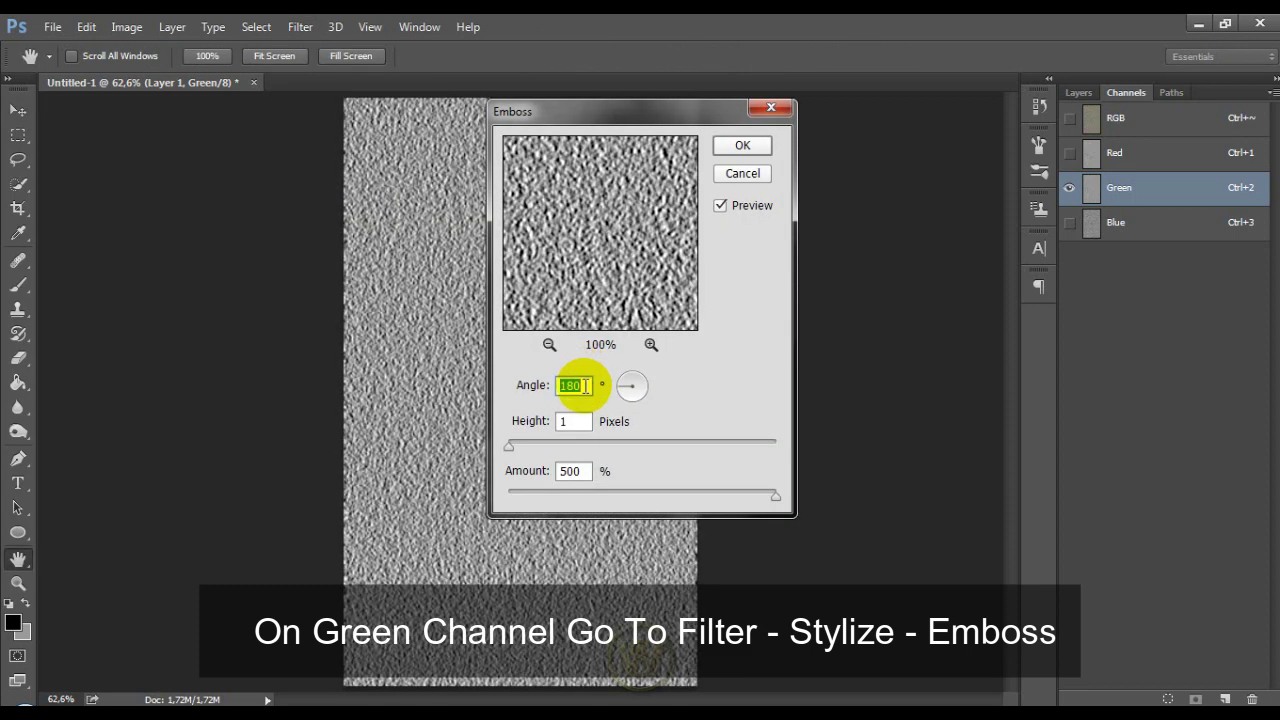
{"action": "type", "text": "90"}
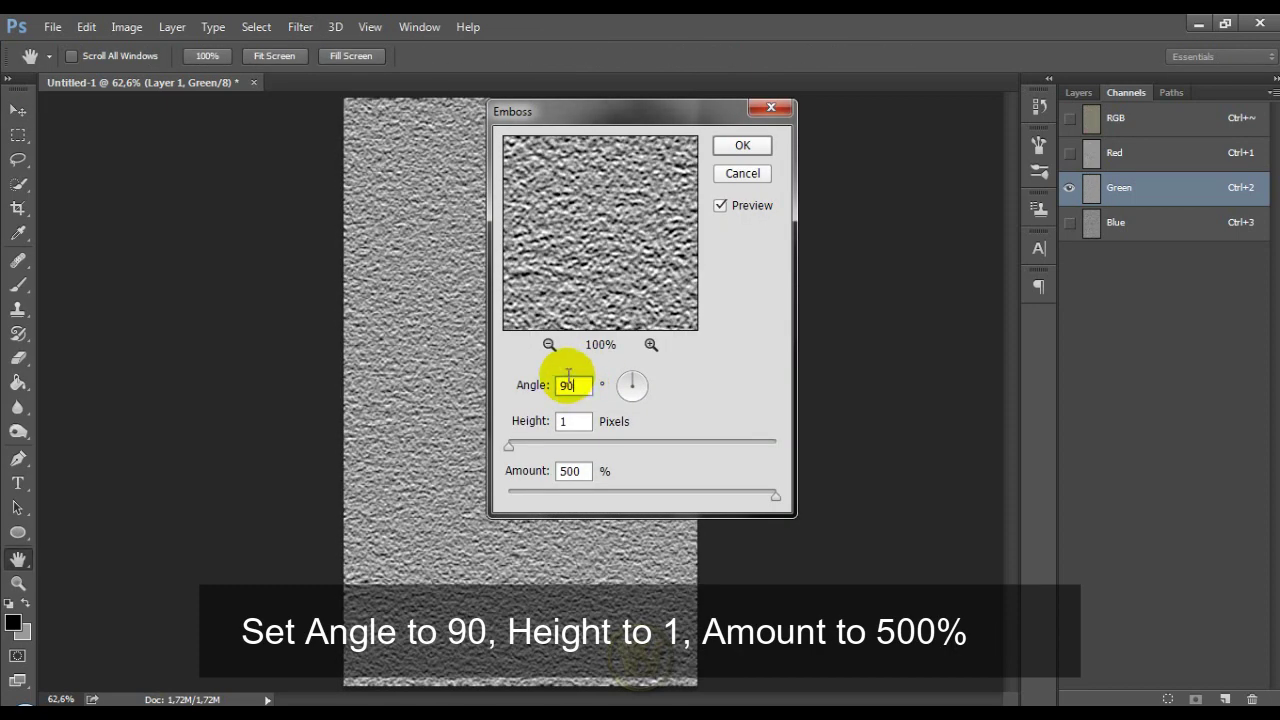
{"action": "left_click", "coordinate": [752, 149]}
{"action": "key", "text": "v"}
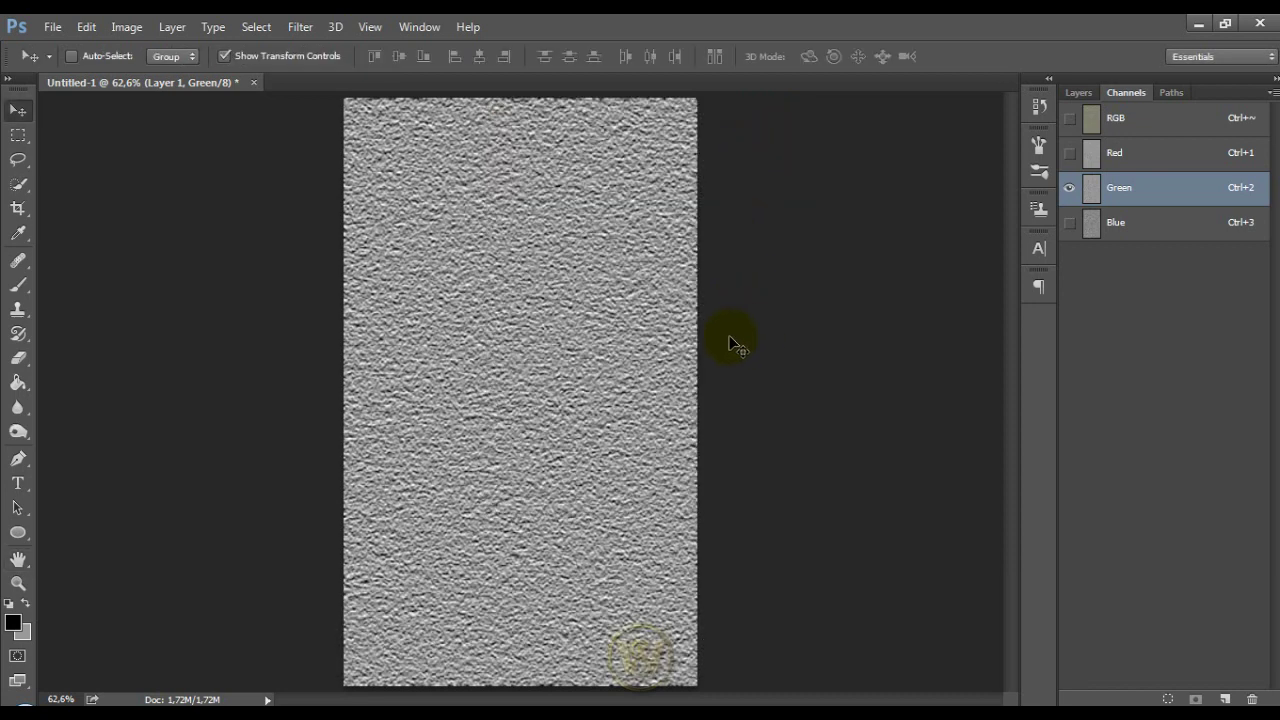
Restore the combined RGB view and convert Layer 1 to a smart object
{"action": "left_click", "coordinate": [1070, 119]}
{"action": "left_click", "coordinate": [1078, 93]}
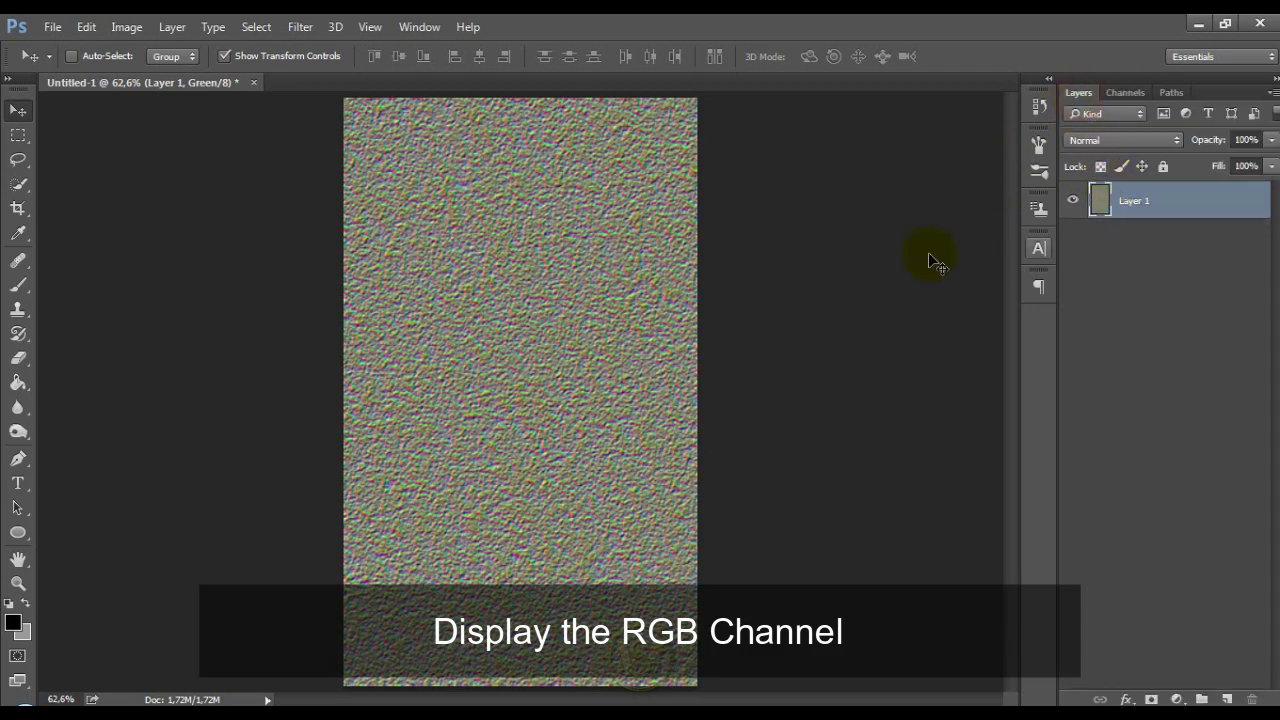
{"action": "key", "text": "ctrl+minus"}
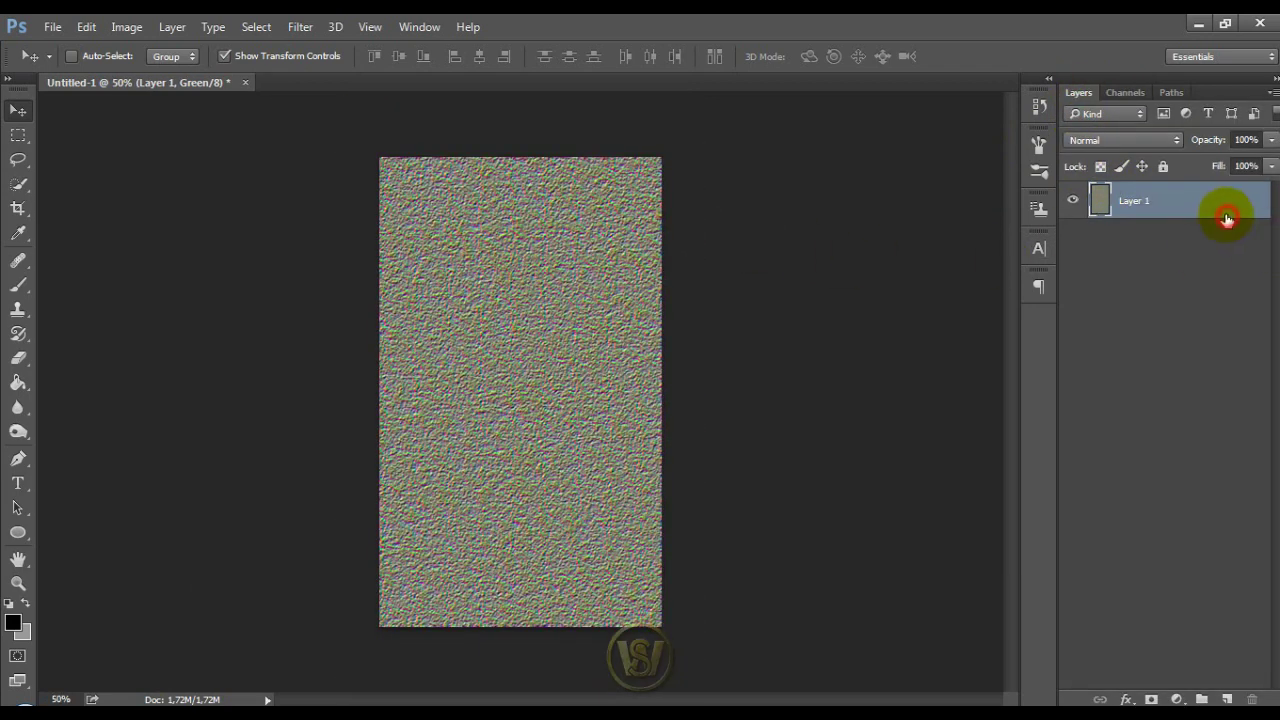
{"action": "right_click", "coordinate": [1225, 205]}
{"action": "left_click", "coordinate": [950, 264]}
{"action": "left_click_drag", "start_coordinate": [535, 230], "coordinate": [537, 248]}
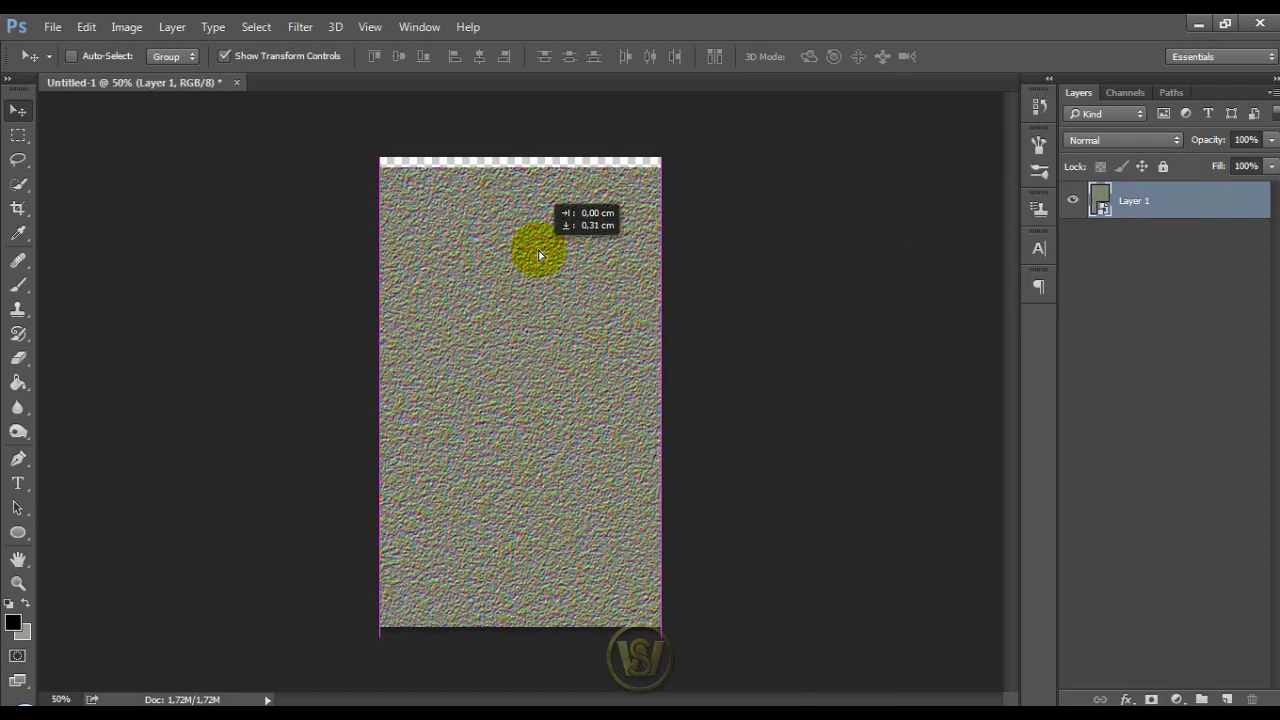
{"action": "key", "text": "ctrl+z"}
Perspective-transform Layer 1, widening its bottom edge far beyond the canvas
{"action": "key", "text": "ctrl+t"}
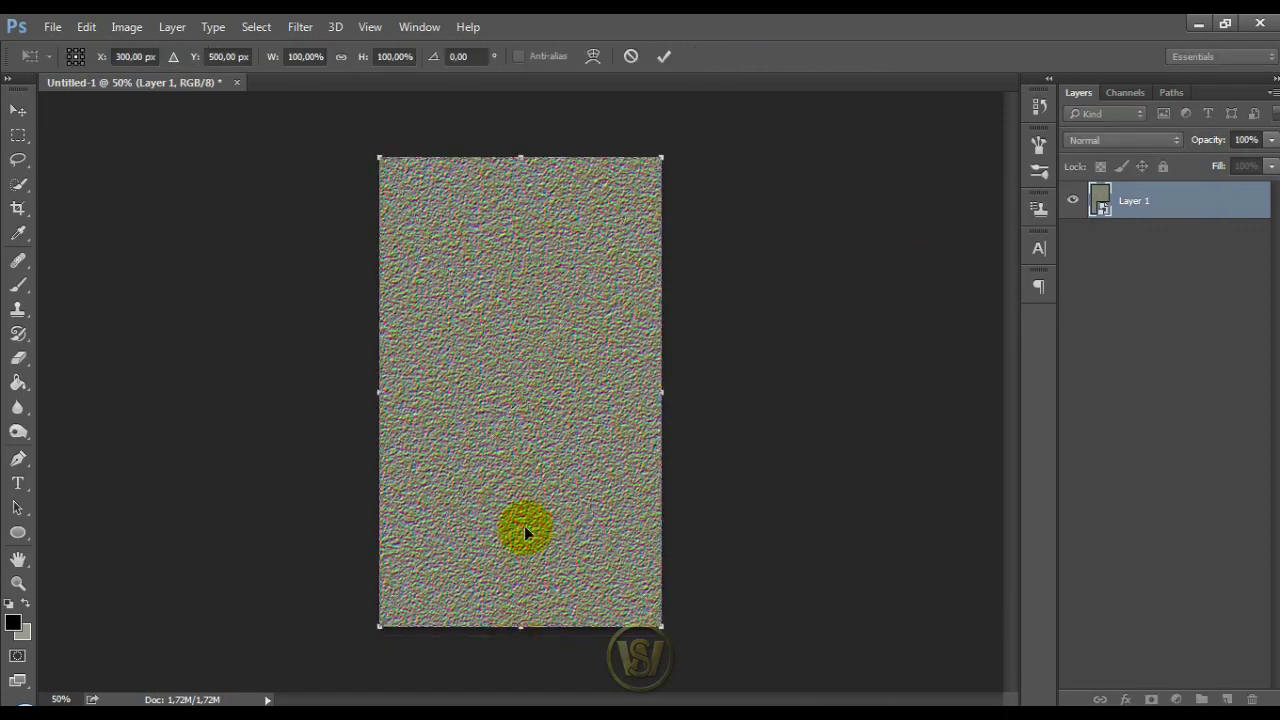
{"action": "right_click", "coordinate": [543, 440]}
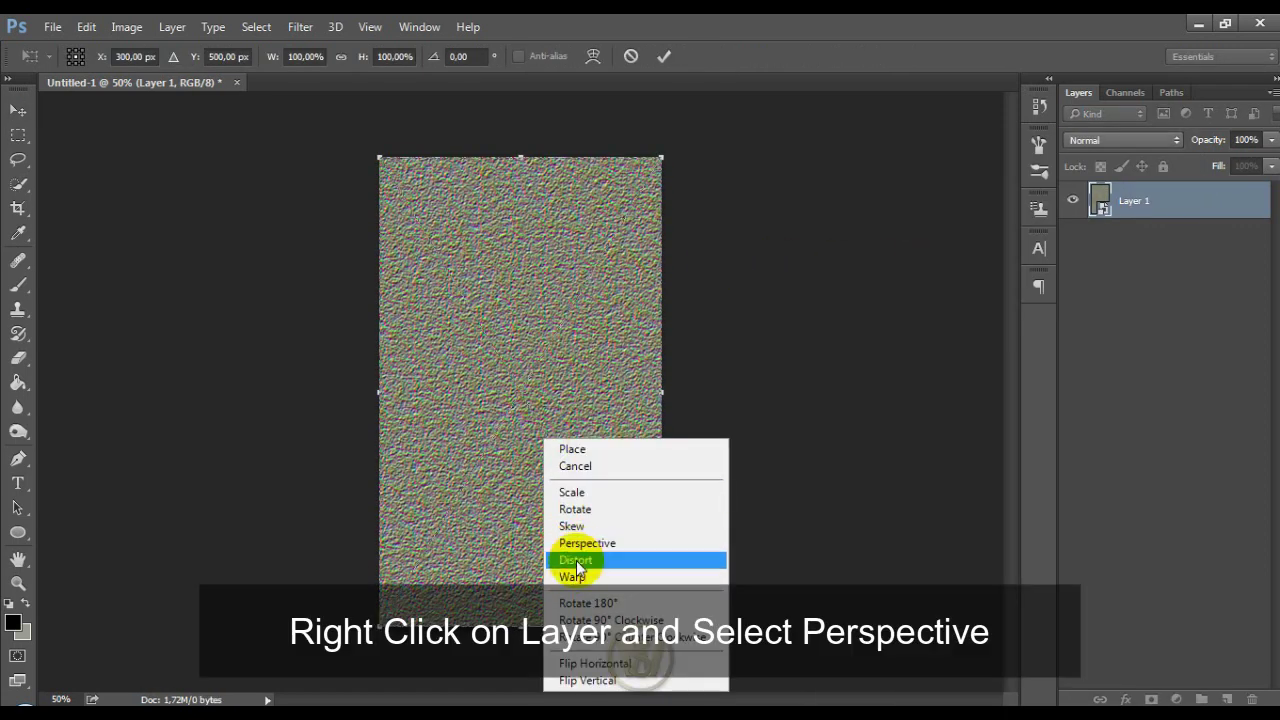
{"action": "left_click", "coordinate": [580, 543]}
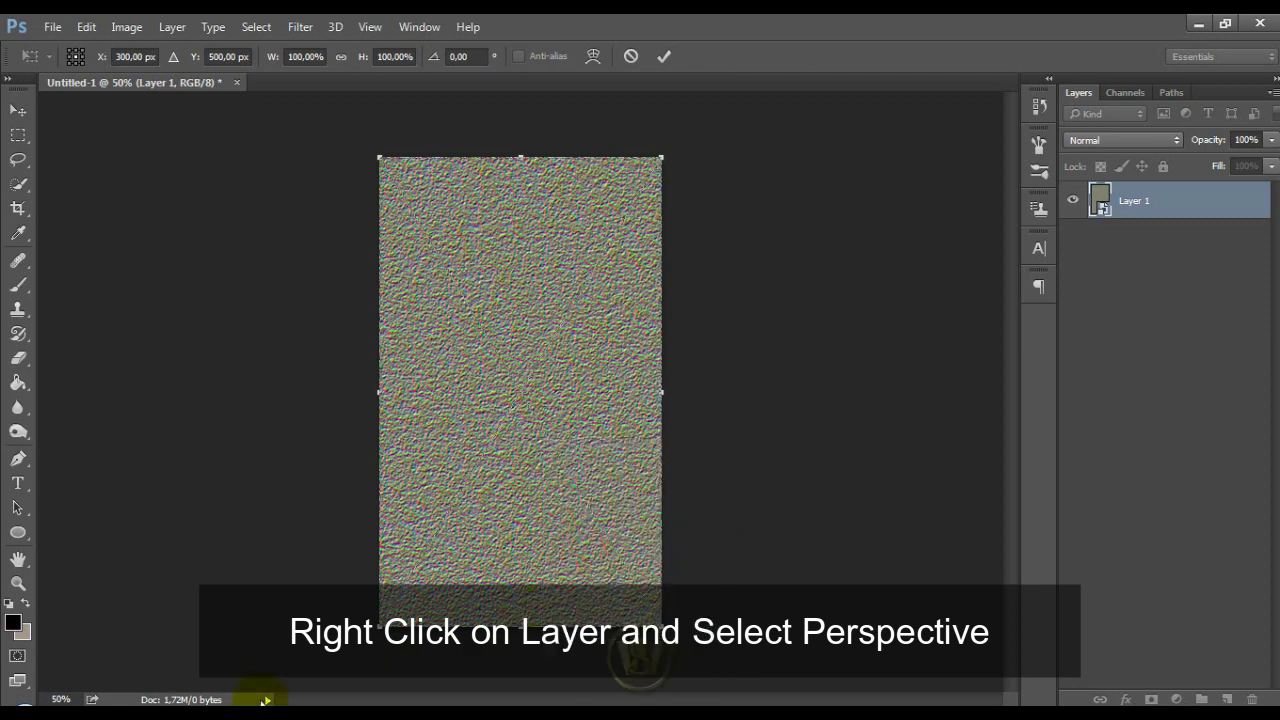
{"action": "key", "text": "ctrl+minus"}
{"action": "key", "text": "ctrl+minus"}
{"action": "key", "text": "ctrl+minus"}
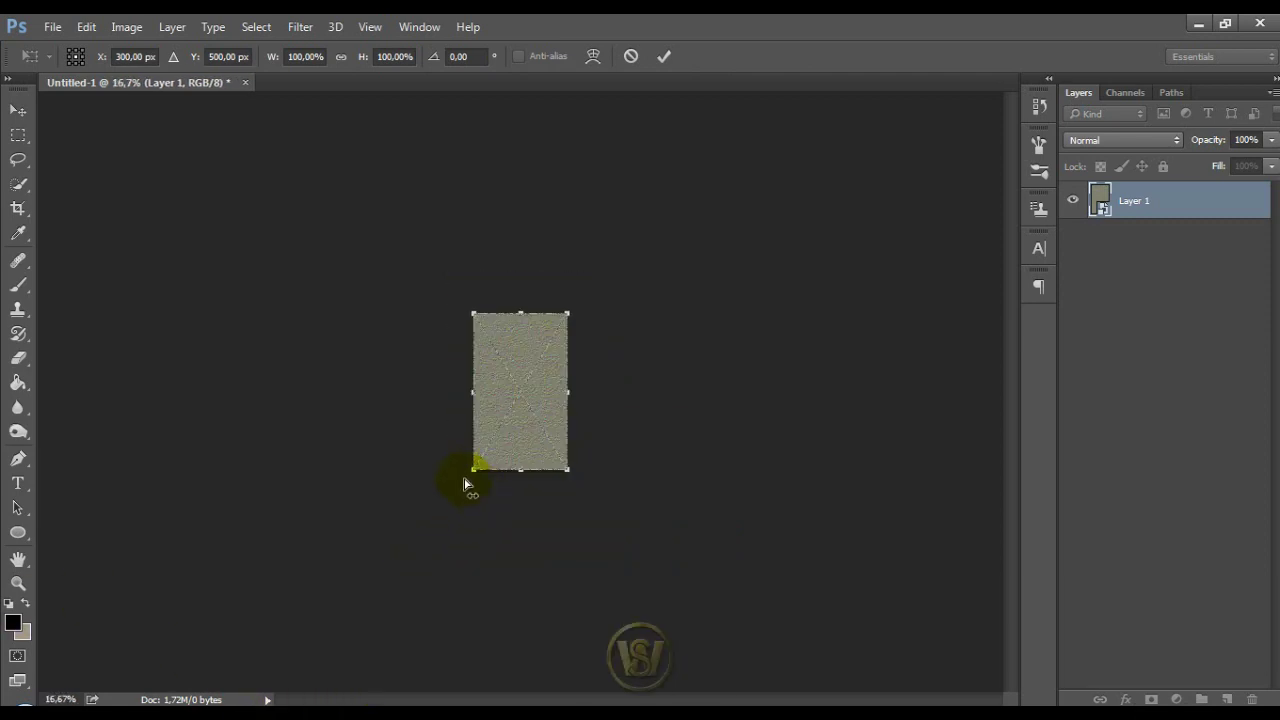
{"action": "left_click_drag", "start_coordinate": [472, 472], "coordinate": [40, 449]}
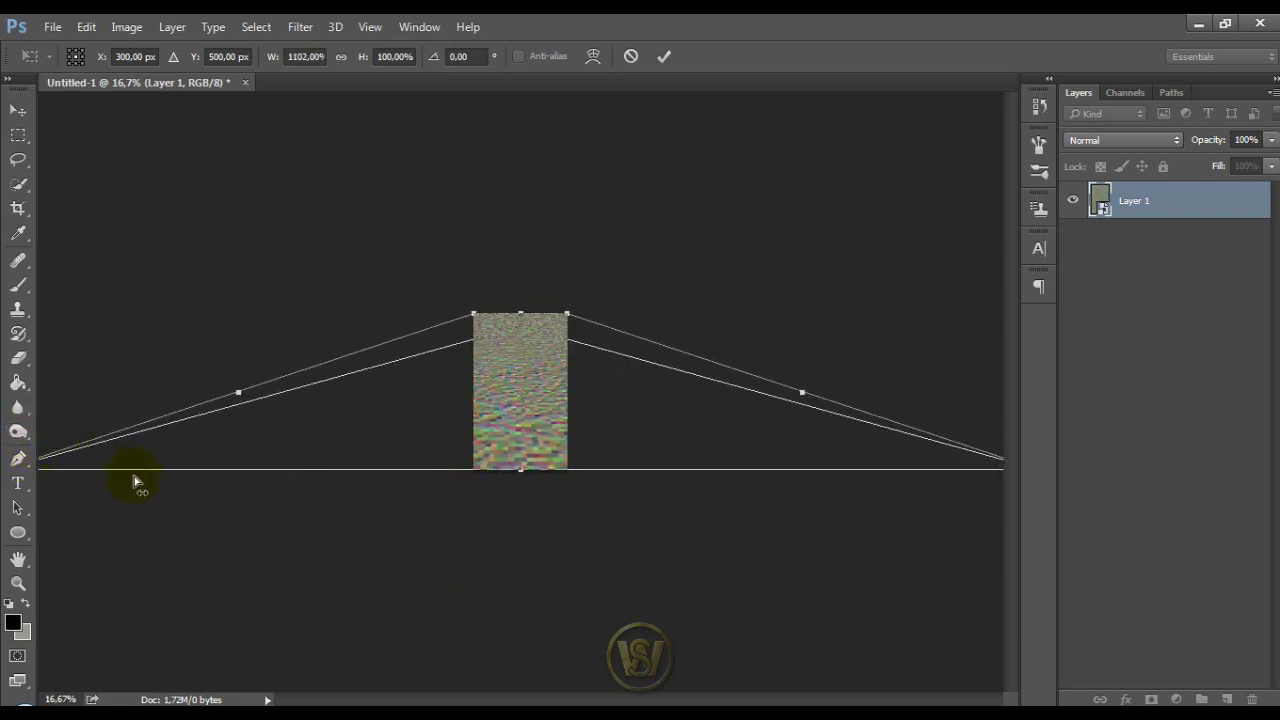
{"action": "key", "text": "ctrl+minus"}
{"action": "left_click_drag", "start_coordinate": [131, 452], "coordinate": [14, 445]}
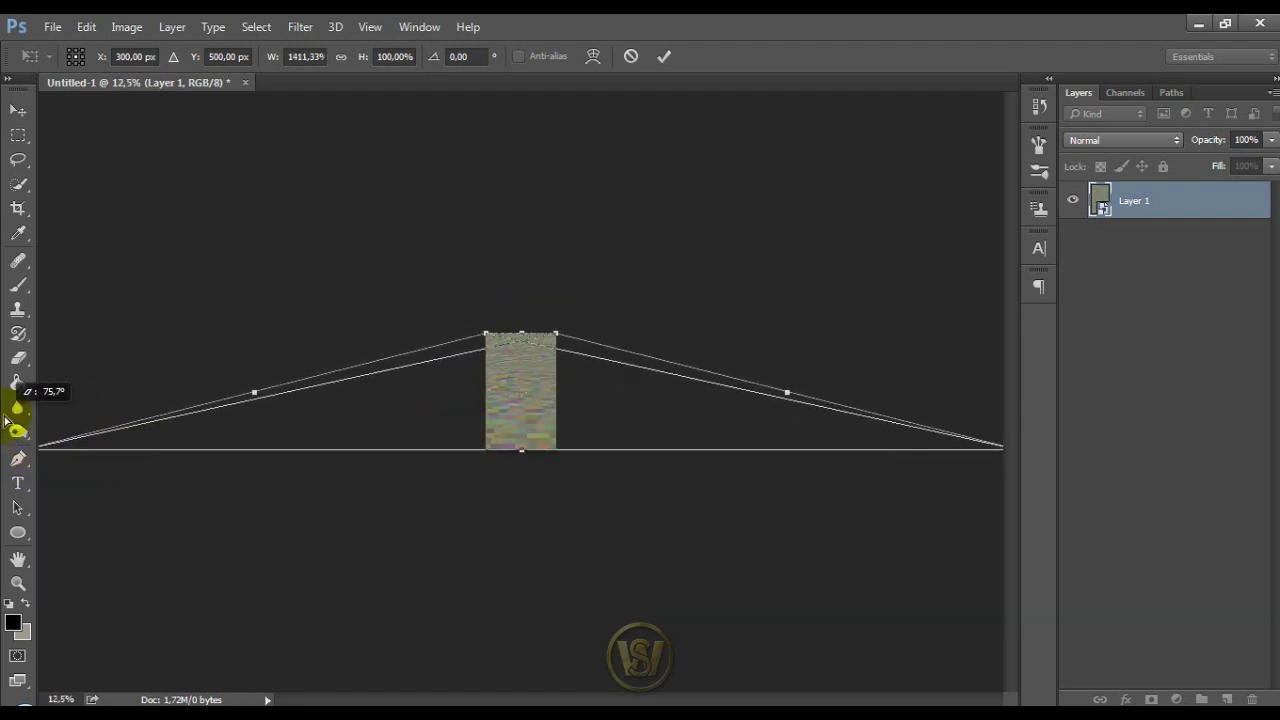
{"action": "key", "text": "ctrl+plus"}
{"action": "key", "text": "ctrl+plus"}
{"action": "key", "text": "ctrl+plus"}
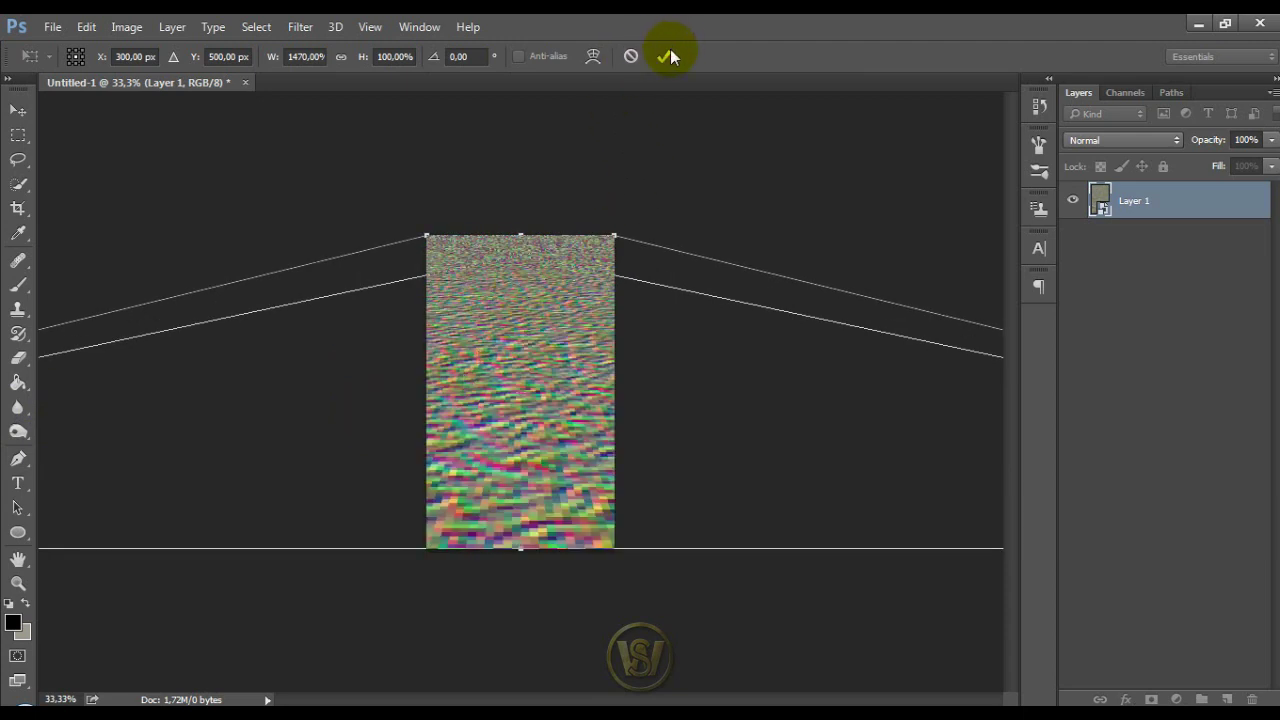
{"action": "left_click", "coordinate": [665, 55]}
Distort Layer 1 further, pulling its bottom corners even wider apart
{"action": "key", "text": "ctrl+minus"}
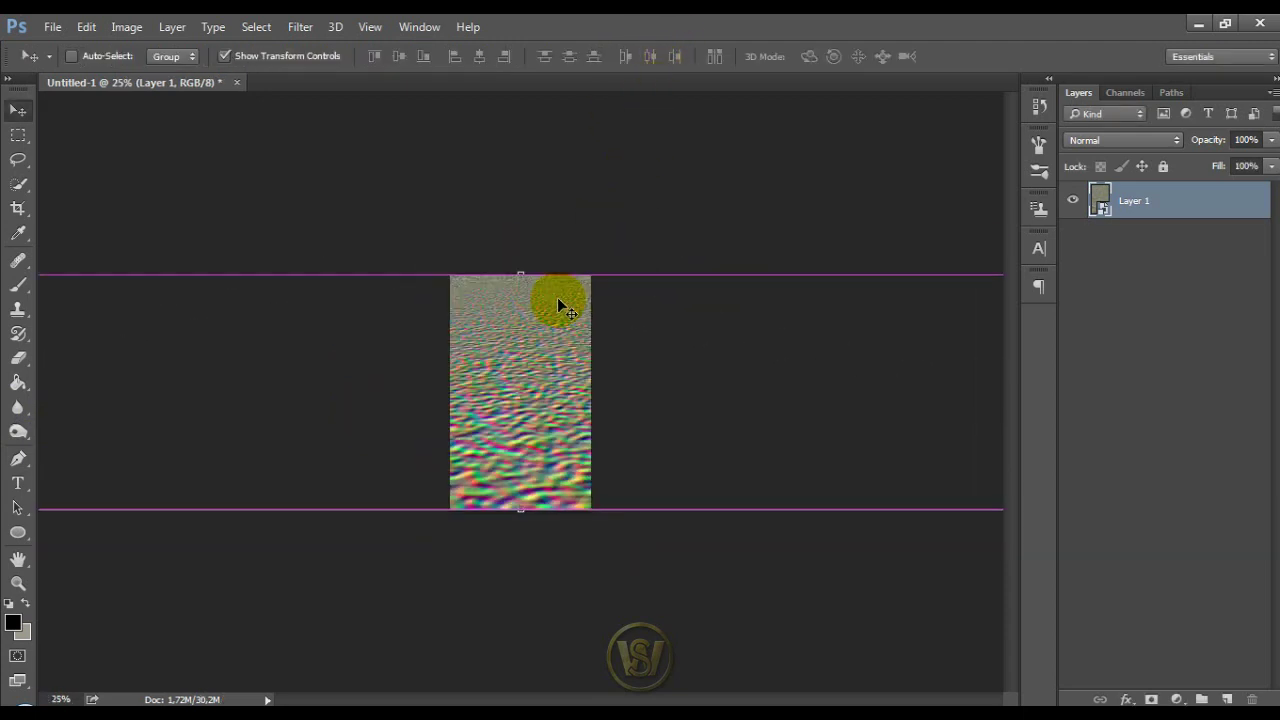
{"action": "key", "text": "ctrl+minus"}
{"action": "key", "text": "ctrl+minus"}
{"action": "key", "text": "ctrl+minus"}
{"action": "key", "text": "ctrl+minus"}
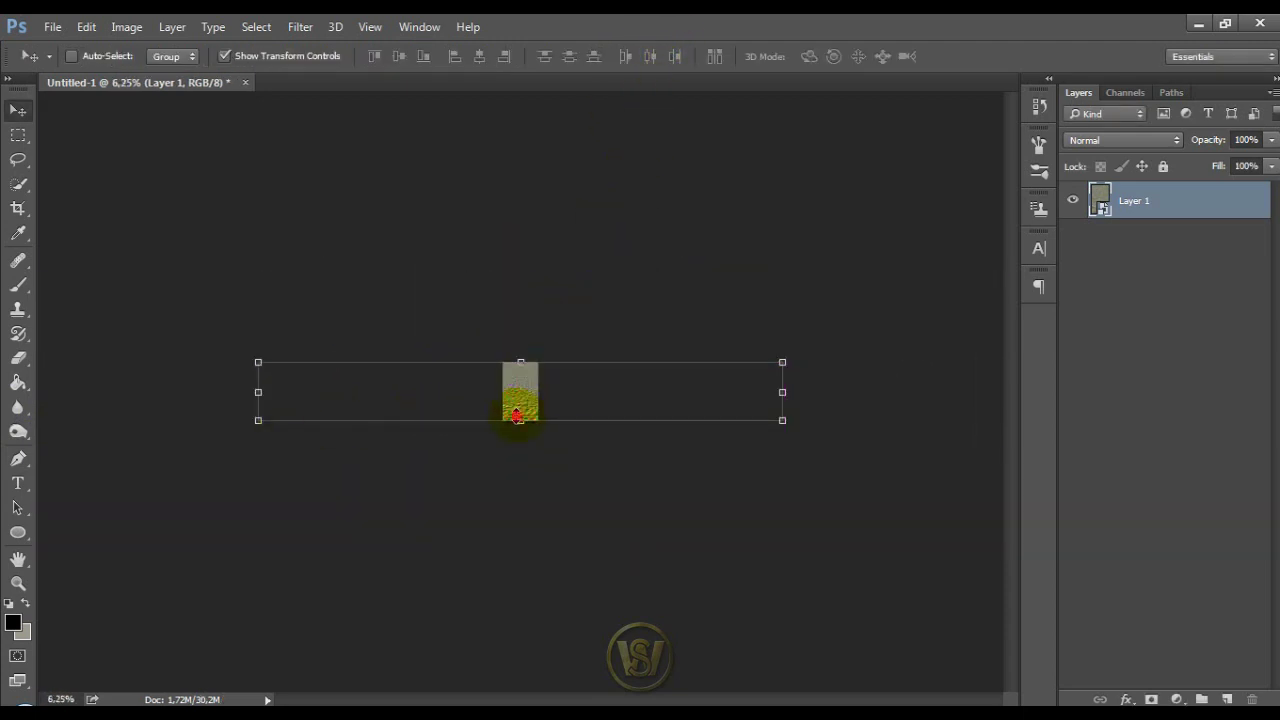
{"action": "key", "text": "ctrl+t"}
{"action": "right_click", "coordinate": [517, 418]}
{"action": "left_click", "coordinate": [547, 539]}
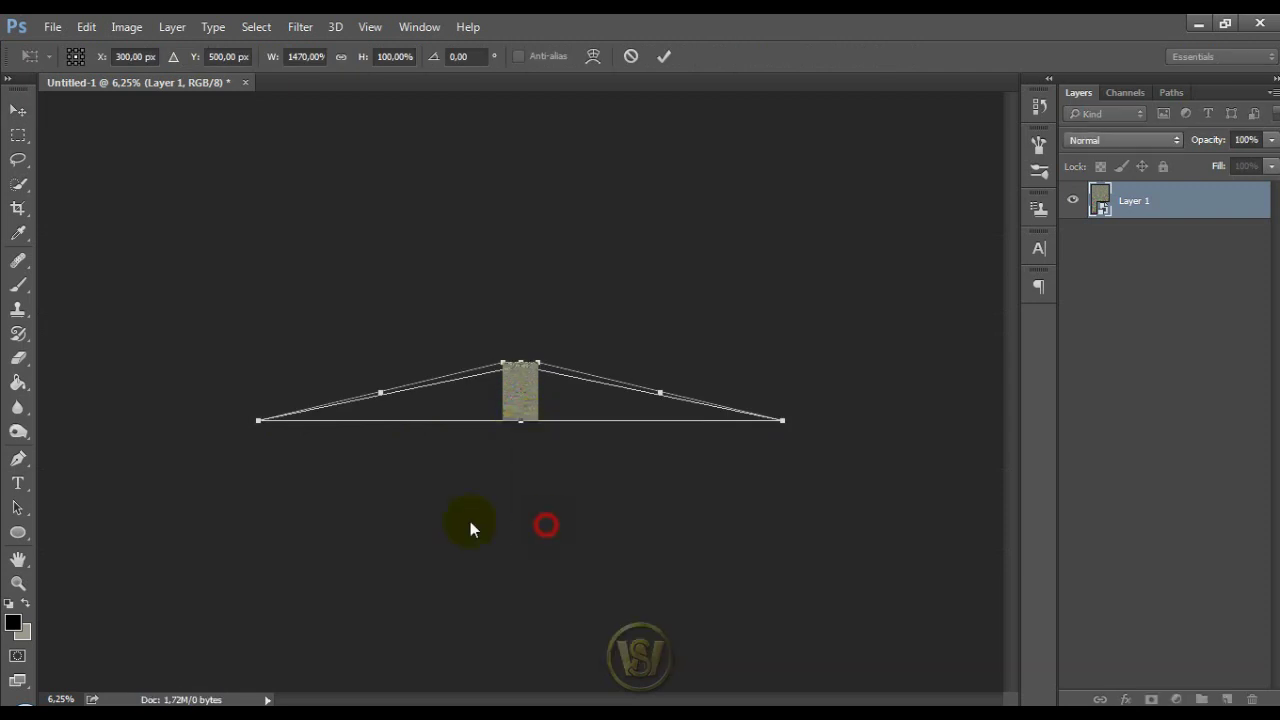
{"action": "key", "text": "ctrl+plus"}
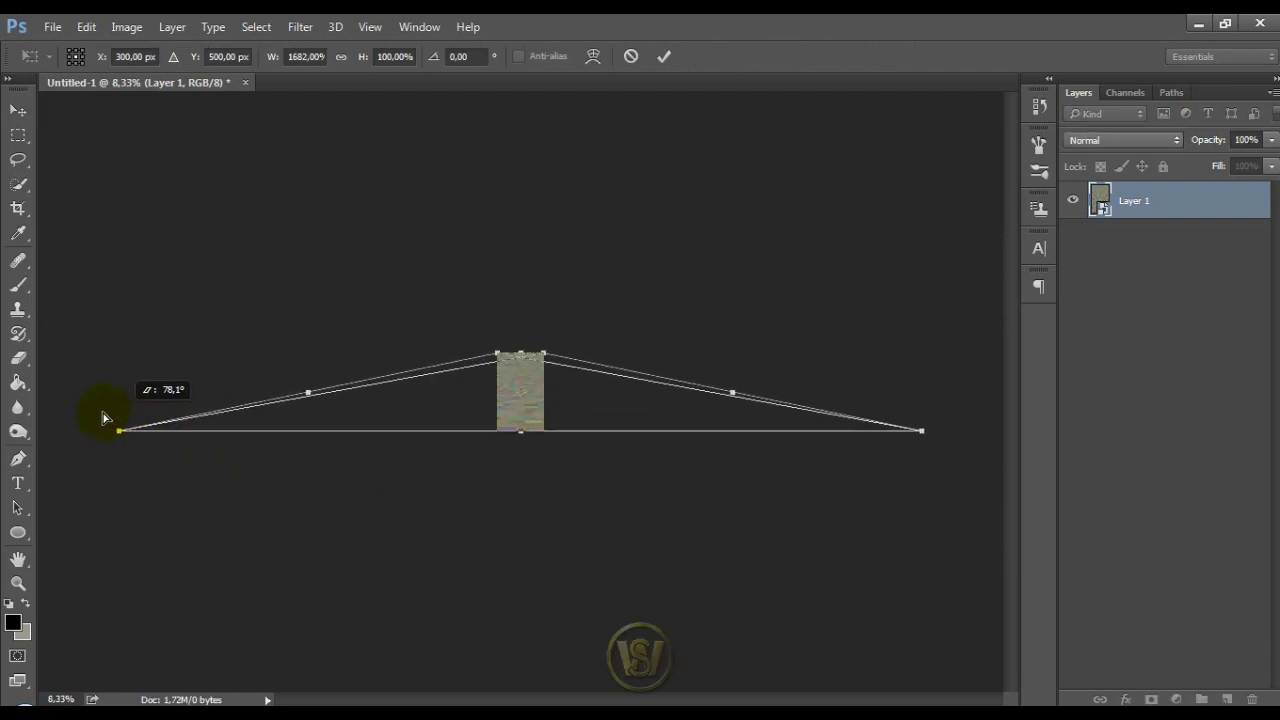
{"action": "left_click_drag", "start_coordinate": [177, 432], "coordinate": [97, 431]}
{"action": "left_click", "coordinate": [663, 55]}
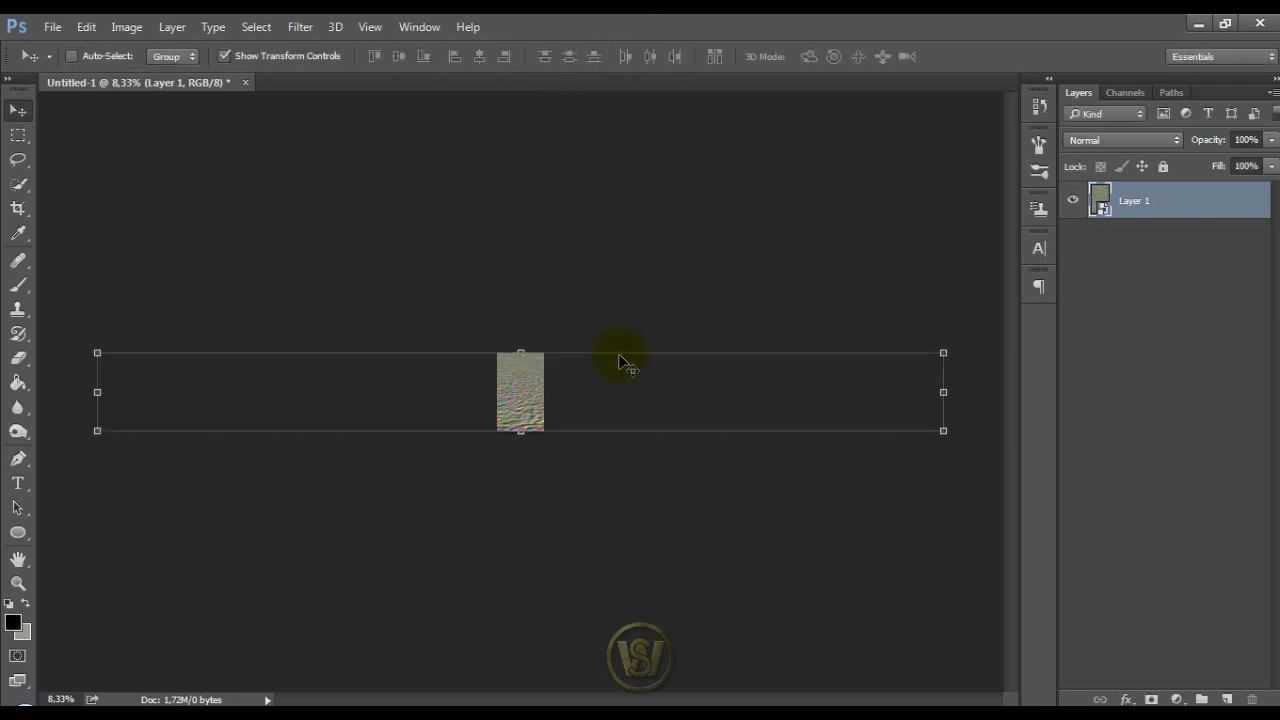
{"action": "key", "text": "ctrl+plus"}
{"action": "key", "text": "ctrl+plus"}
{"action": "key", "text": "ctrl+plus"}
{"action": "key", "text": "ctrl+plus"}
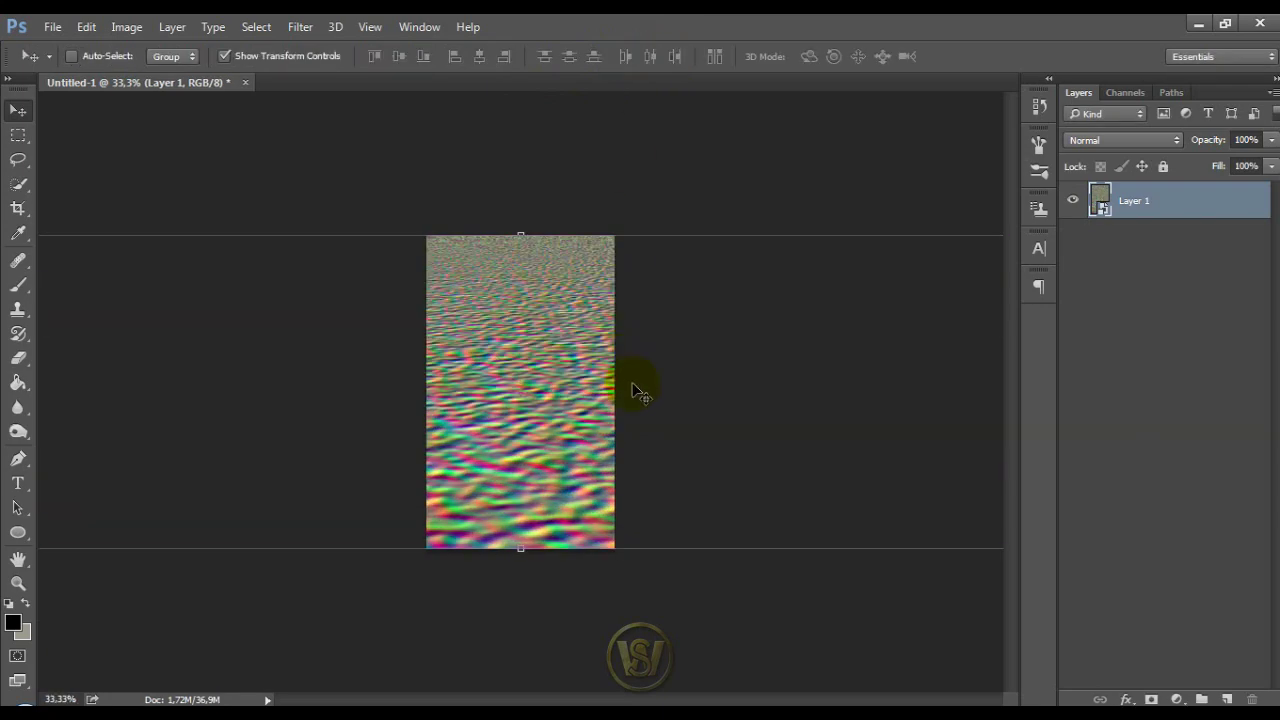
{"action": "key", "text": "ctrl+plus"}
{"action": "key", "text": "ctrl+plus"}
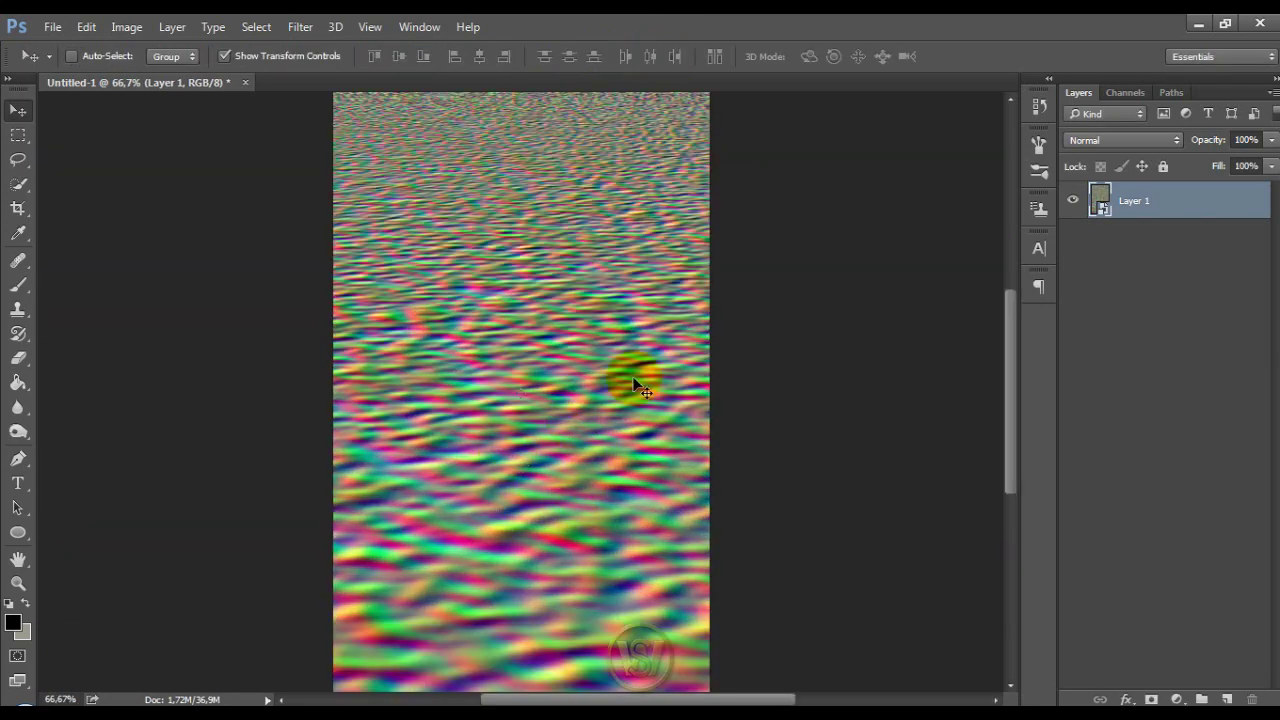
{"action": "key", "text": "ctrl+minus"}
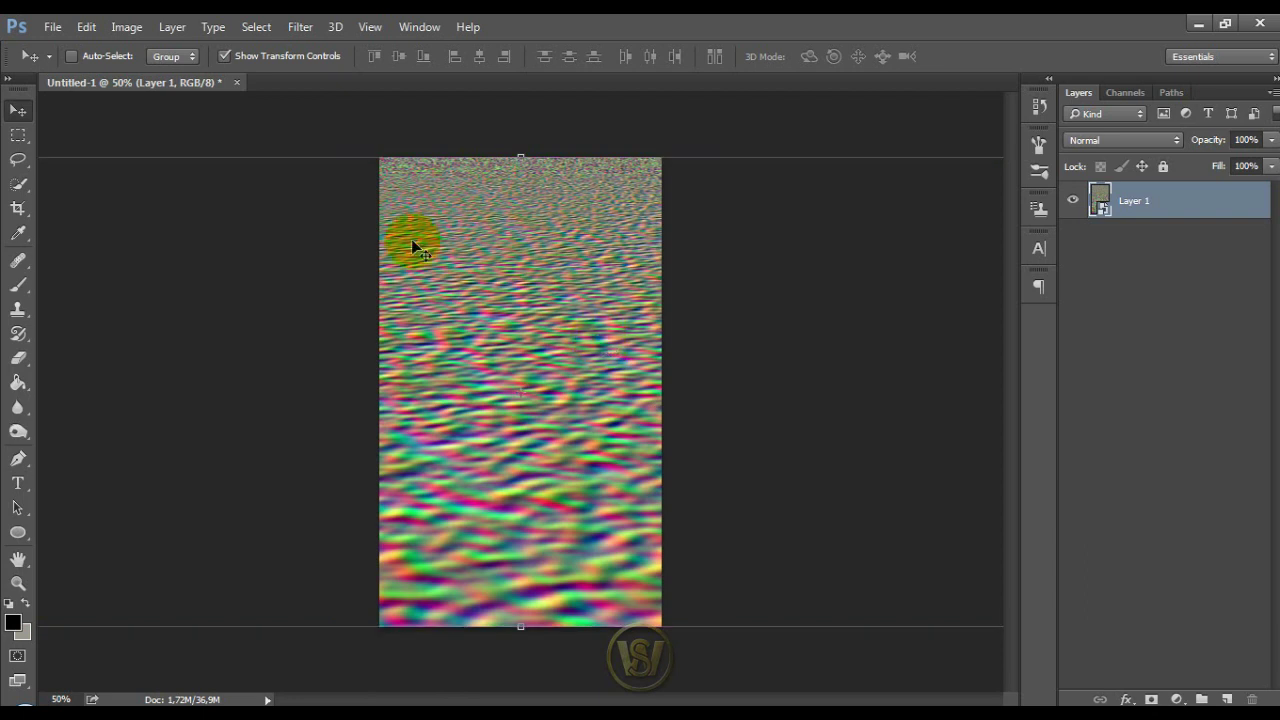
{"action": "left_click", "coordinate": [50, 26]}
Save the texture as the PSD file 'Water Reflection Texture'
{"action": "left_click", "coordinate": [70, 240]}
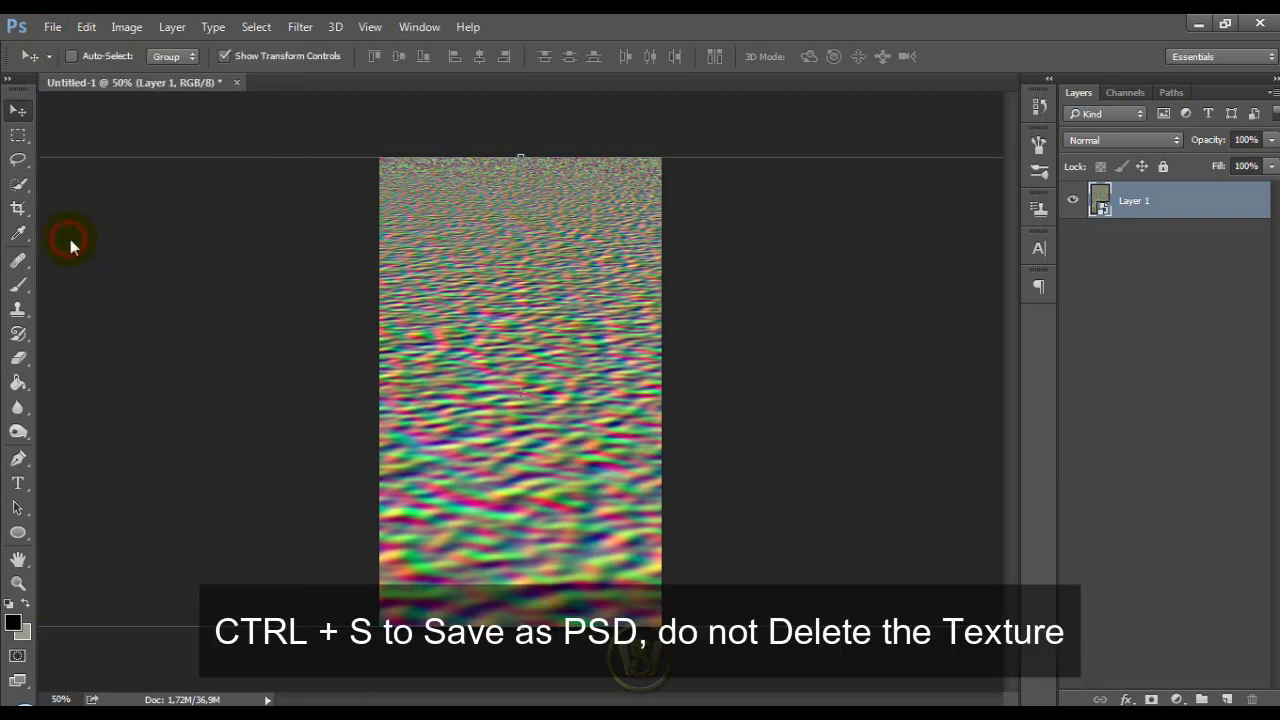
{"action": "type", "text": "Water Reflection Textur"}
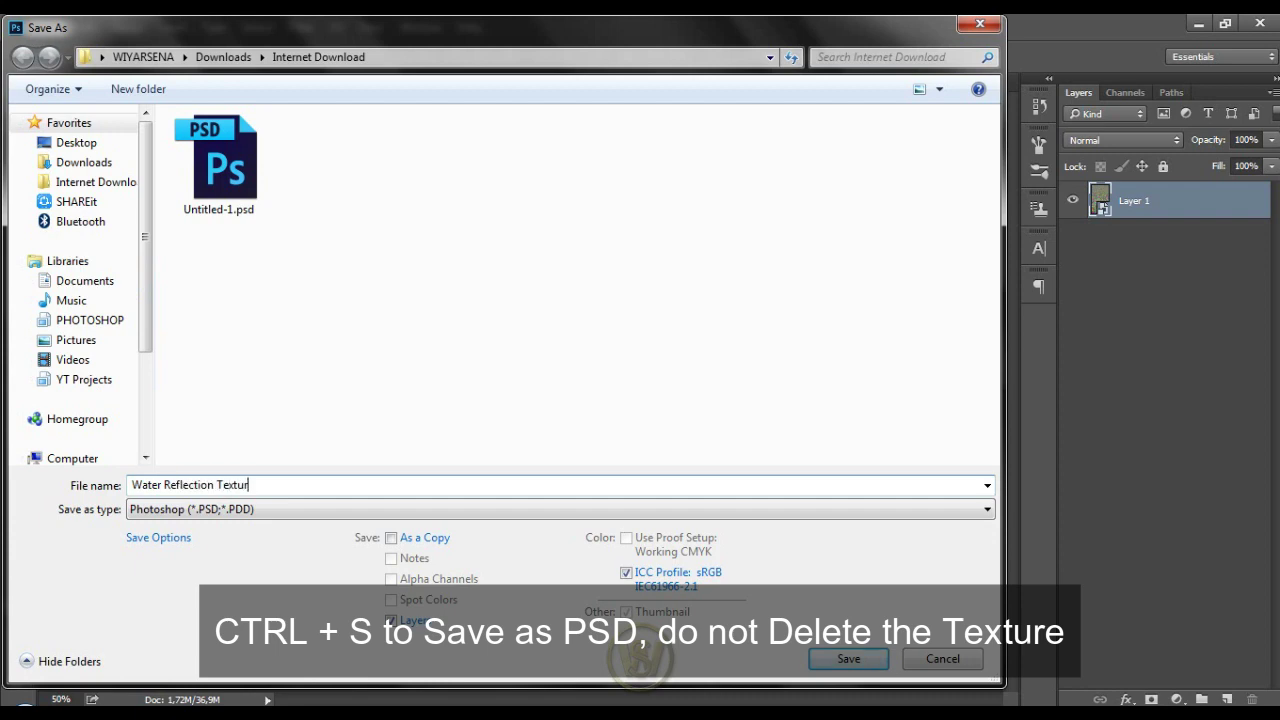
{"action": "type", "text": "e"}
{"action": "left_click", "coordinate": [858, 658]}
{"action": "left_click", "coordinate": [860, 220]}
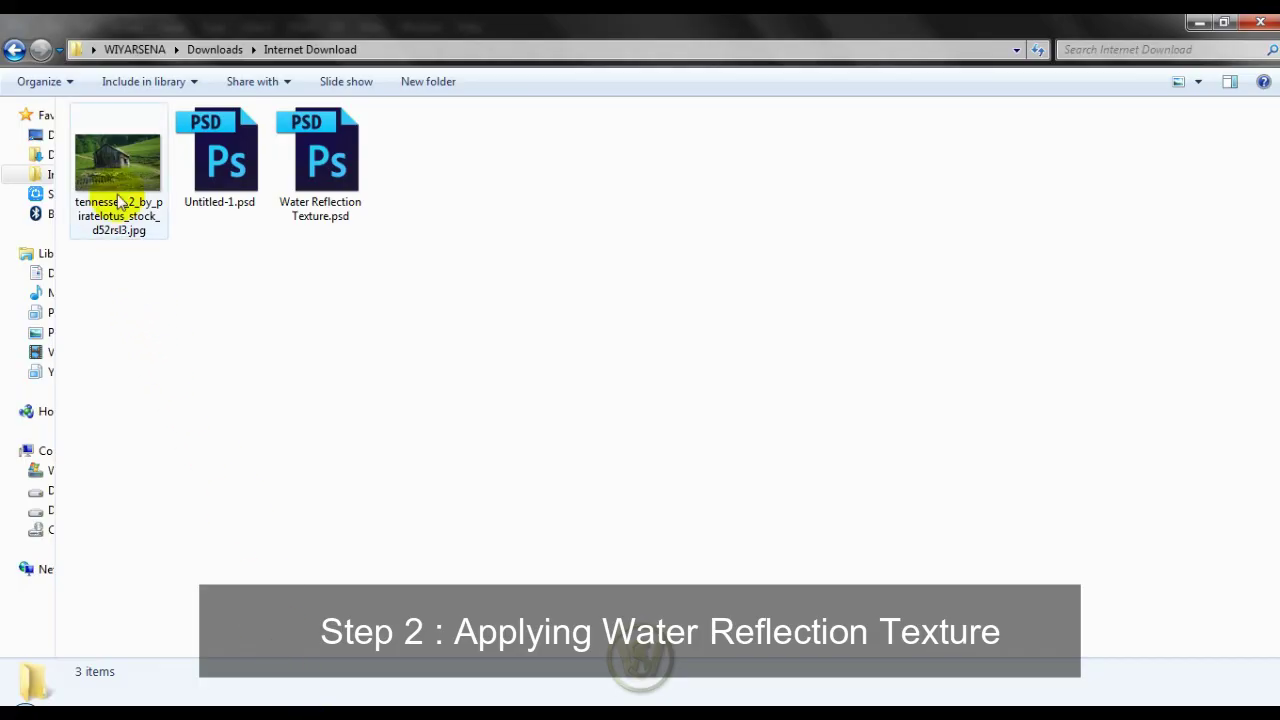
Open tennessee_2_by_piratelotus_stock_d52rsl3.jpg and marquee-select from the top to just below the barn
{"action": "mouse_move", "coordinate": [115, 160]}
{"action": "left_mouse_down"}
{"action": "mouse_move", "coordinate": [215, 334]}
{"action": "mouse_move", "coordinate": [360, 357]}
{"action": "left_mouse_up"}
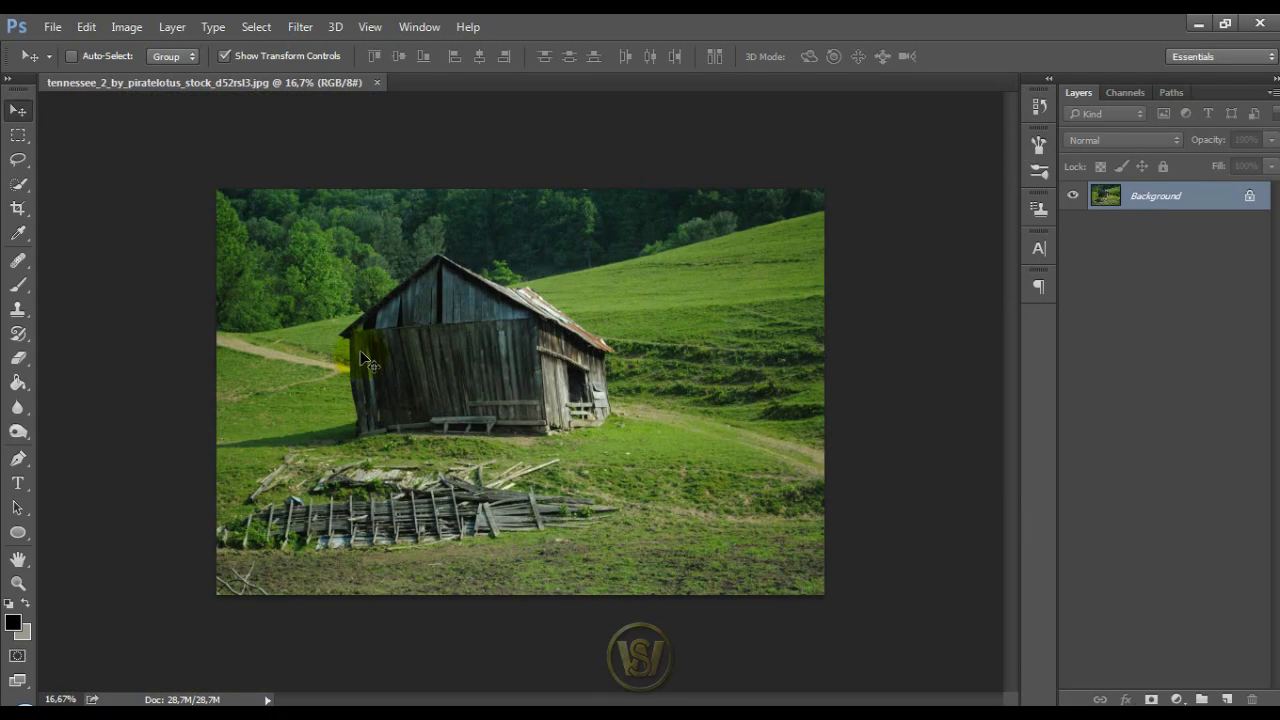
{"action": "left_click", "coordinate": [19, 135]}
{"action": "mouse_move", "coordinate": [178, 155]}
{"action": "left_mouse_down"}
{"action": "mouse_move", "coordinate": [875, 487]}
{"action": "mouse_move", "coordinate": [887, 477]}
{"action": "left_mouse_up"}
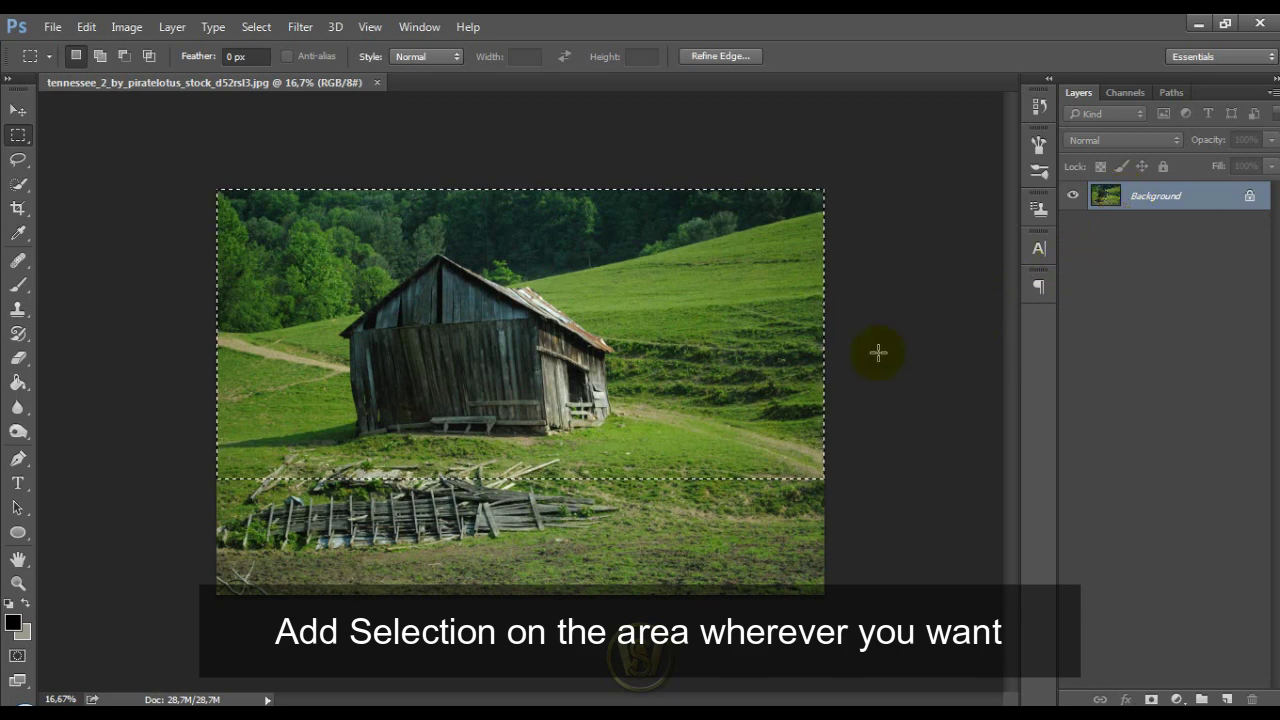
Copy the selected area onto a new layer named 'Reflection'
{"action": "key", "text": "ctrl+j"}
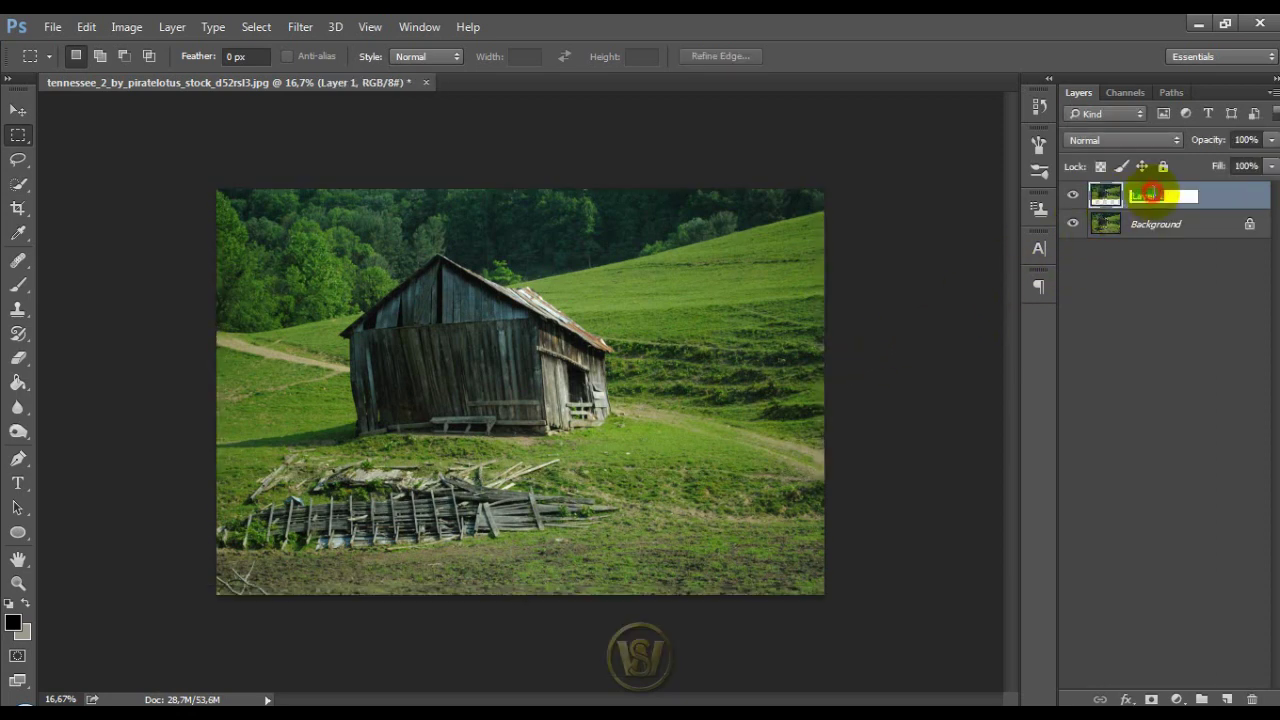
{"action": "type", "text": "Ref"}
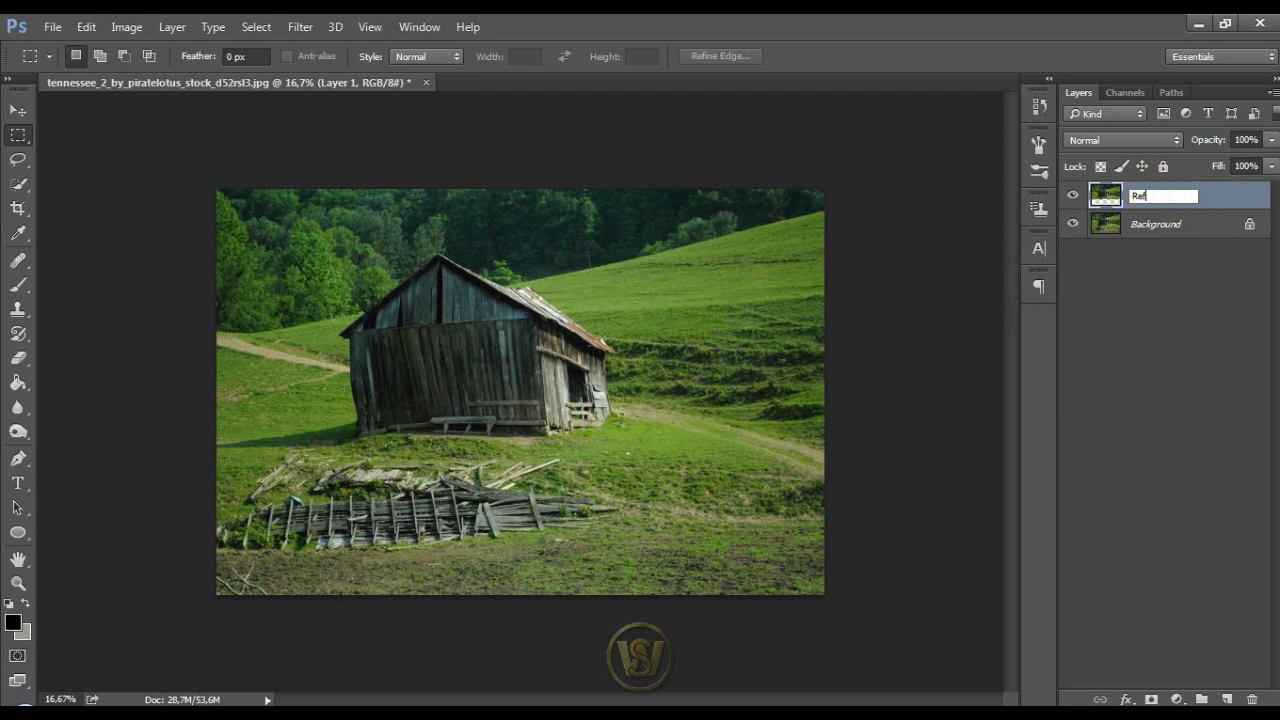
{"action": "type", "text": "lection"}
{"action": "key", "text": "Return"}
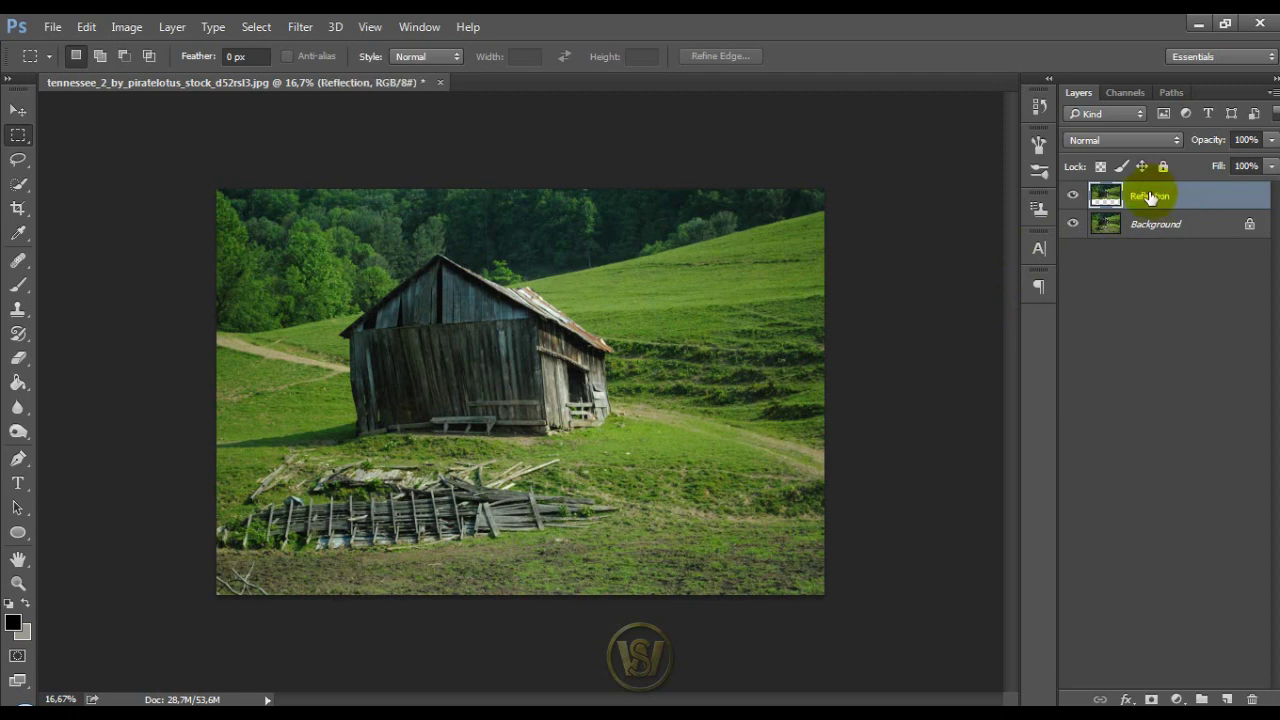
{"action": "key", "text": "v"}
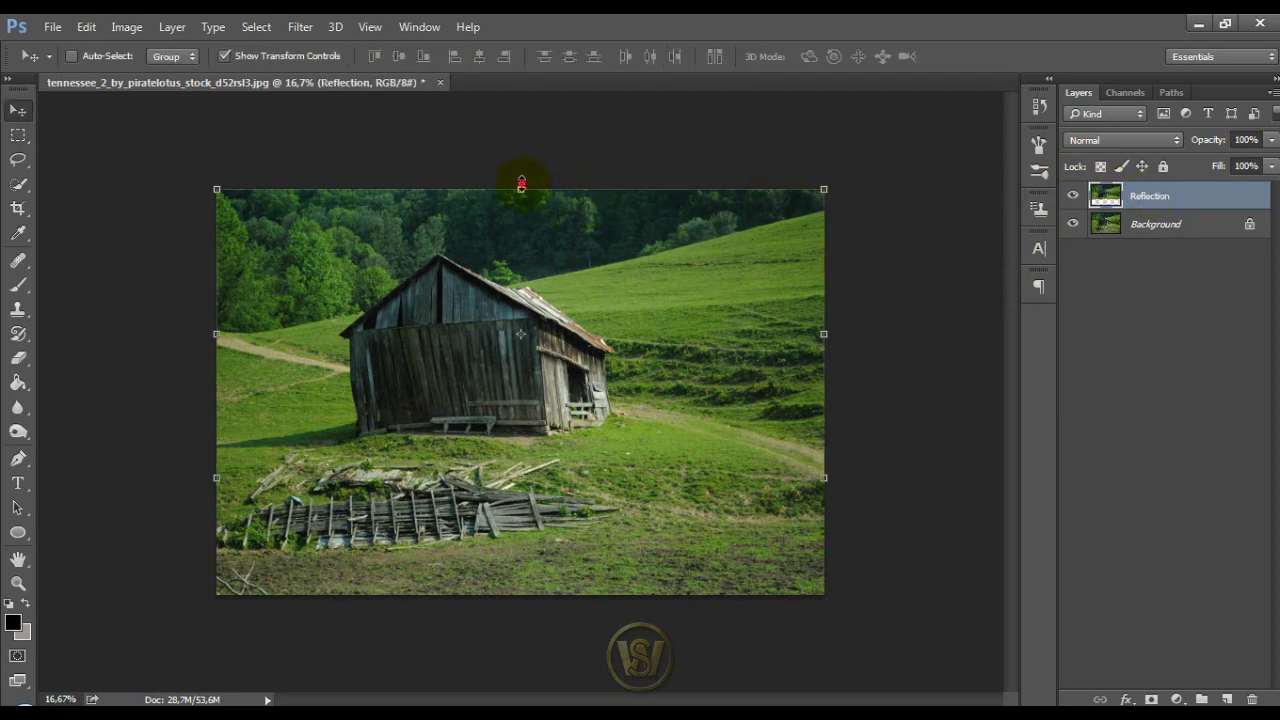
{"action": "left_click", "coordinate": [521, 186]}
Flip the Reflection layer vertically and move it below the barn
{"action": "right_click", "coordinate": [522, 255]}
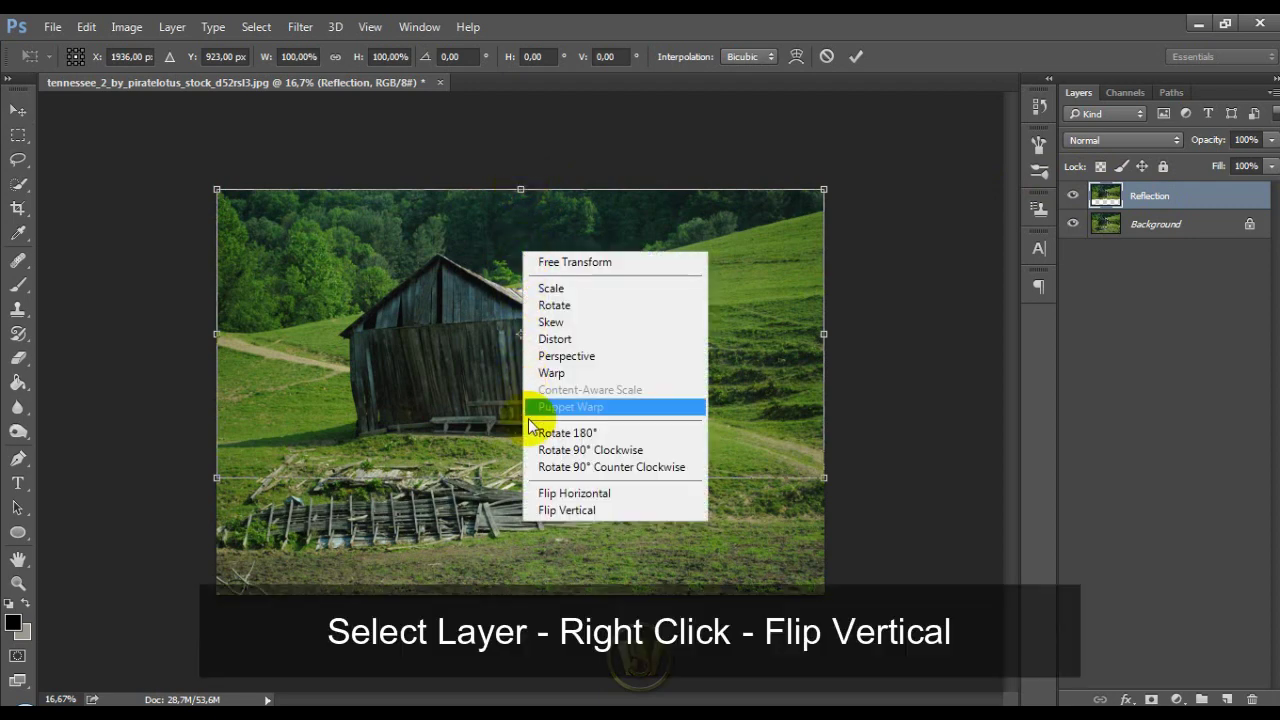
{"action": "left_click", "coordinate": [542, 511]}
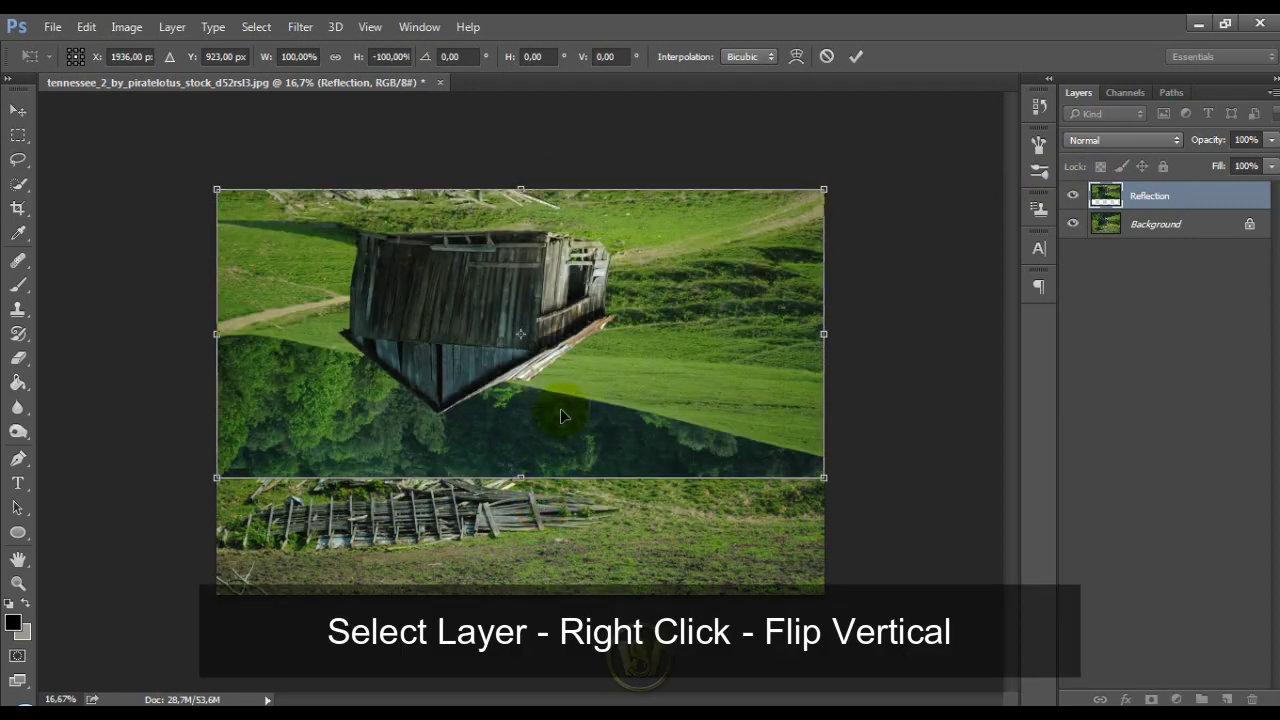
{"action": "left_click_drag", "start_coordinate": [575, 371], "coordinate": [576, 669]}
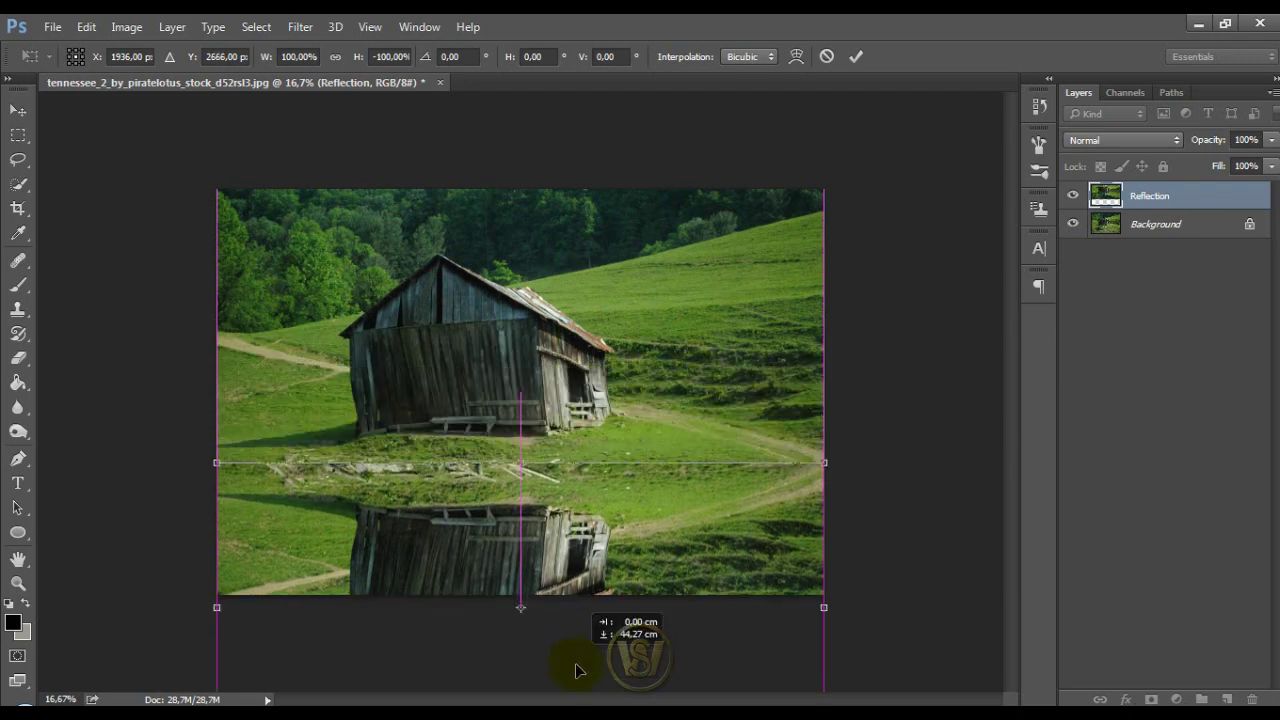
{"action": "left_click_drag", "start_coordinate": [576, 669], "coordinate": [576, 656]}
{"action": "key", "text": "ctrl+minus"}
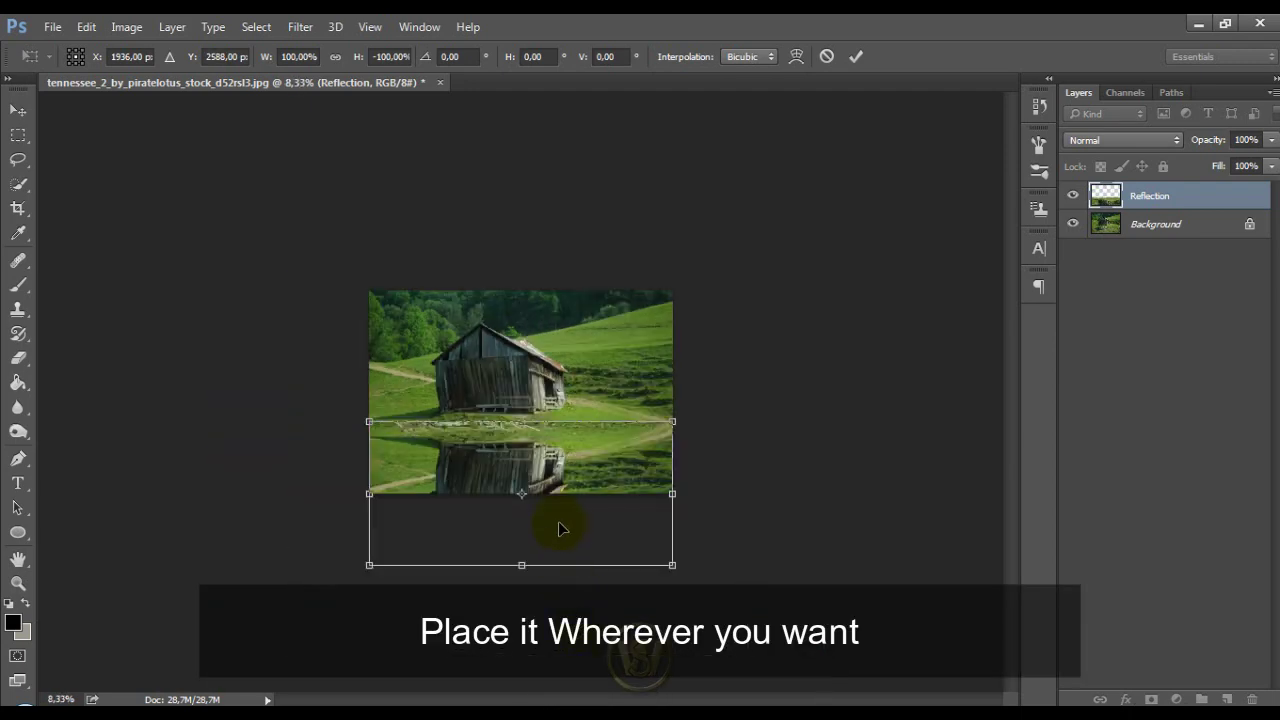
{"action": "left_click_drag", "start_coordinate": [569, 525], "coordinate": [570, 510]}
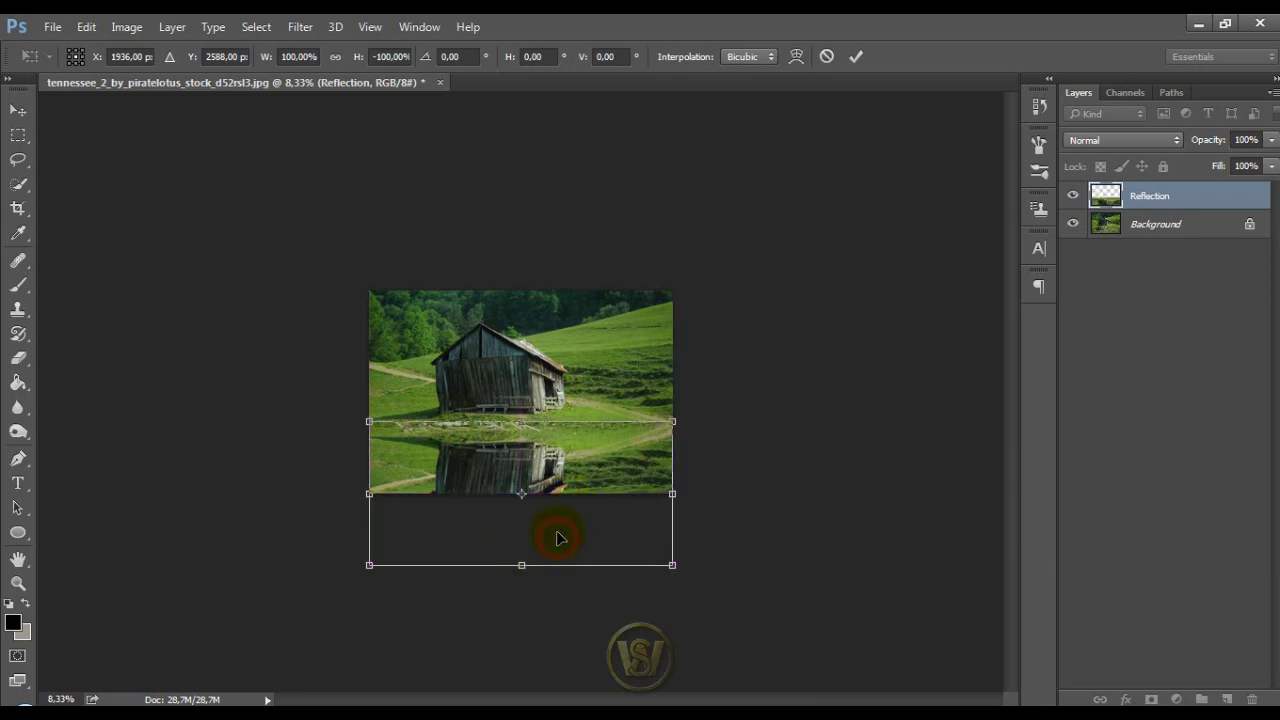
Squash the reflection to about 72% height and commit the transform
{"action": "left_click_drag", "start_coordinate": [523, 566], "coordinate": [572, 390]}
{"action": "key", "text": "ctrl+plus"}
{"action": "key", "text": "ctrl+plus"}
{"action": "key", "text": "ctrl+plus"}
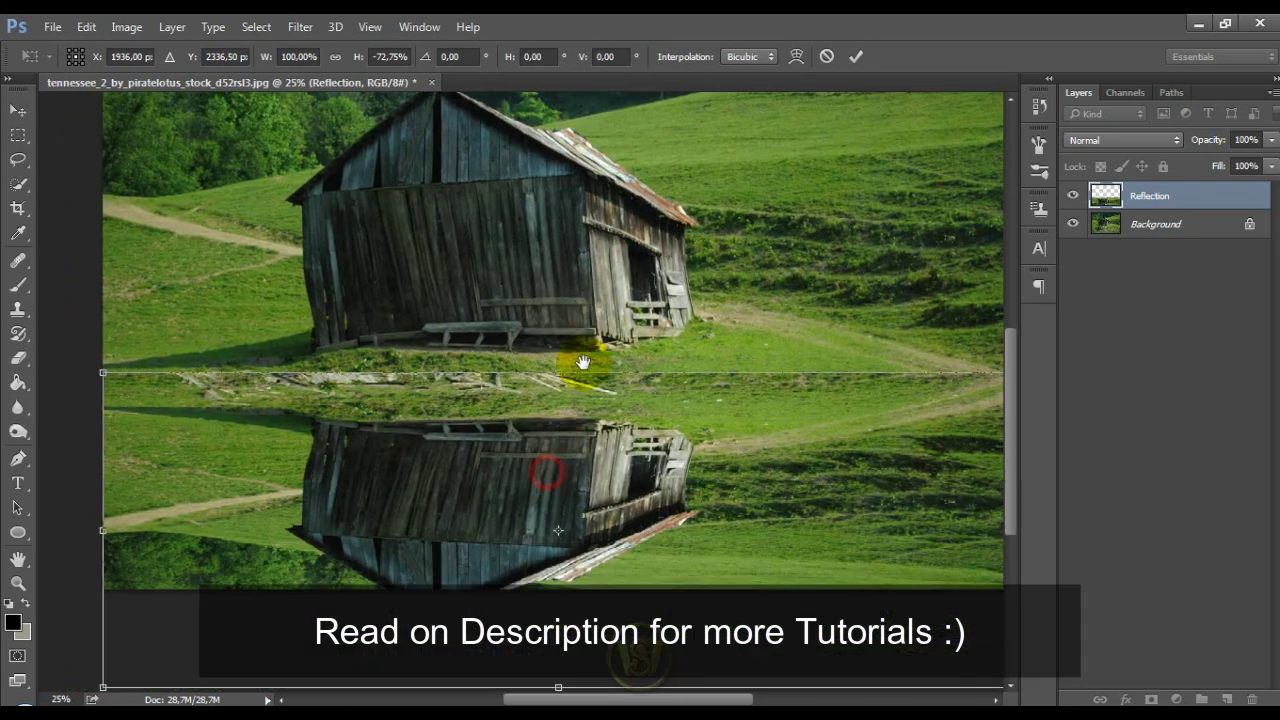
{"action": "key", "text": "ctrl+minus"}
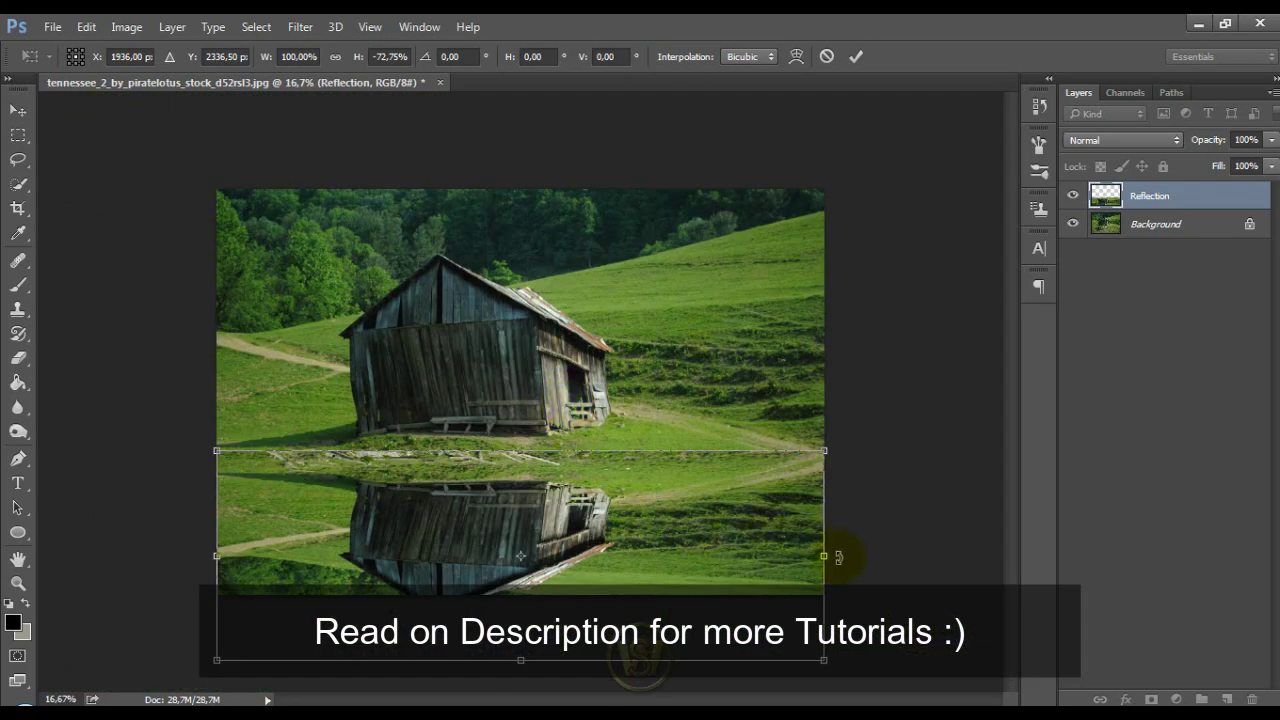
{"action": "left_click_drag", "start_coordinate": [823, 554], "coordinate": [823, 554]}
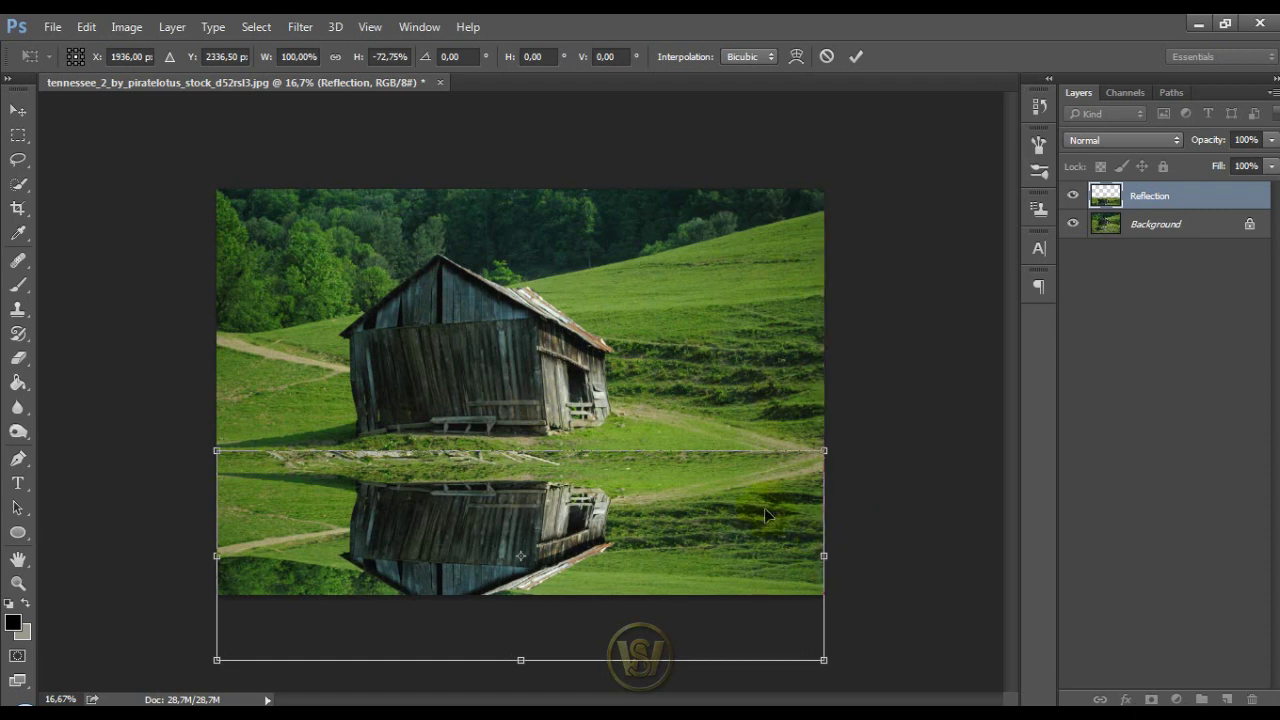
{"action": "mouse_move", "coordinate": [522, 659]}
{"action": "left_mouse_down"}
{"action": "mouse_move", "coordinate": [519, 619]}
{"action": "mouse_move", "coordinate": [520, 648]}
{"action": "left_mouse_up"}
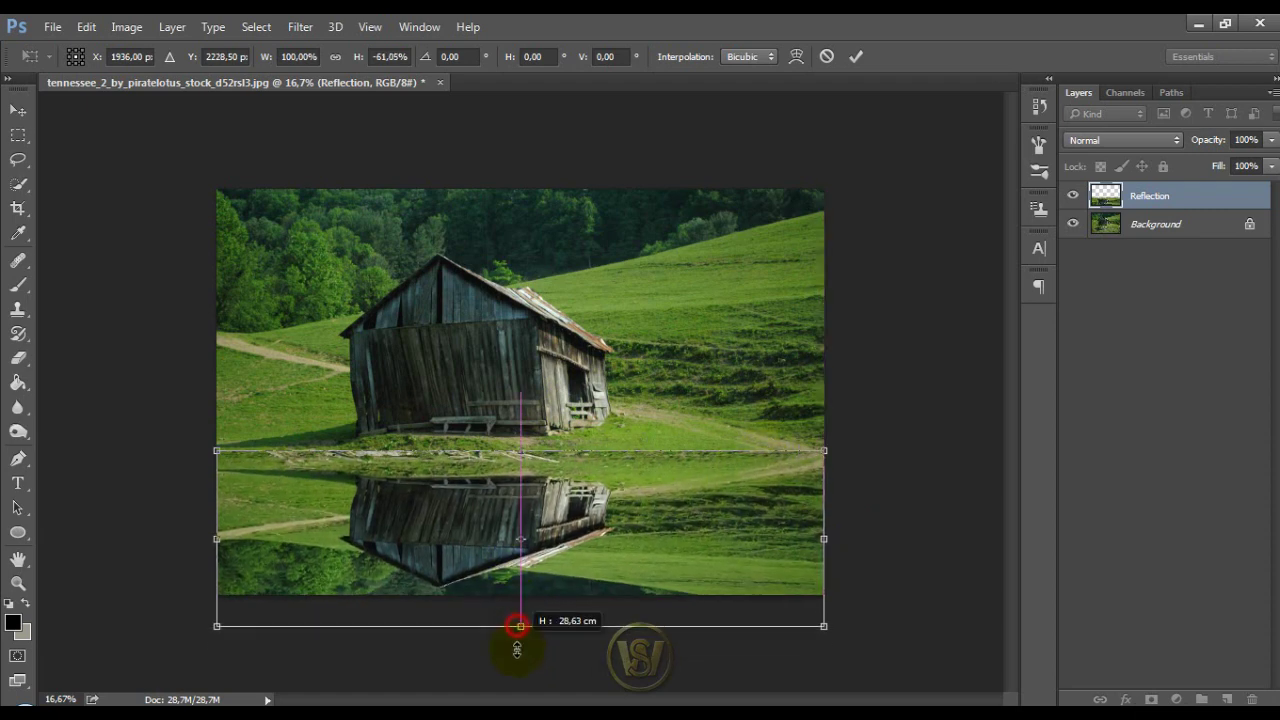
{"action": "left_click_drag", "start_coordinate": [520, 455], "coordinate": [520, 445]}
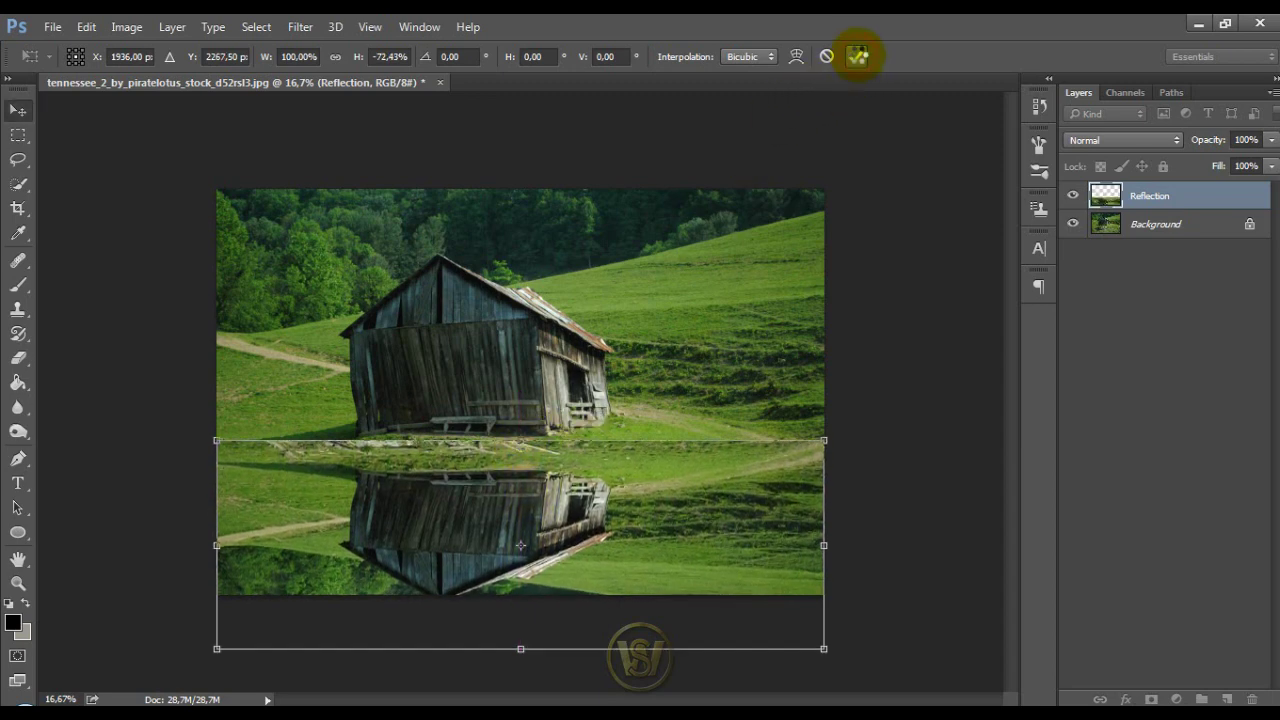
{"action": "left_click", "coordinate": [858, 55]}
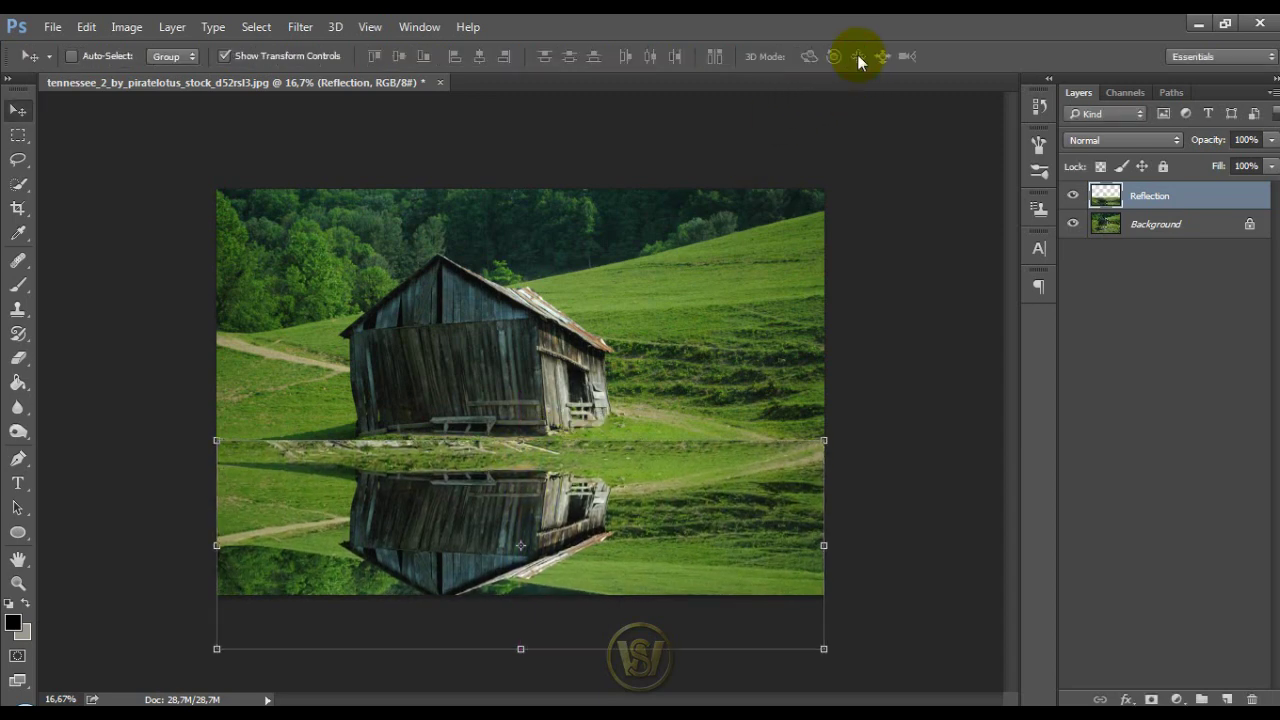
Apply a Motion Blur with 90° angle and 20 pixels distance to the Reflection layer
{"action": "left_click", "coordinate": [303, 30]}
{"action": "mouse_move", "coordinate": [410, 234]}
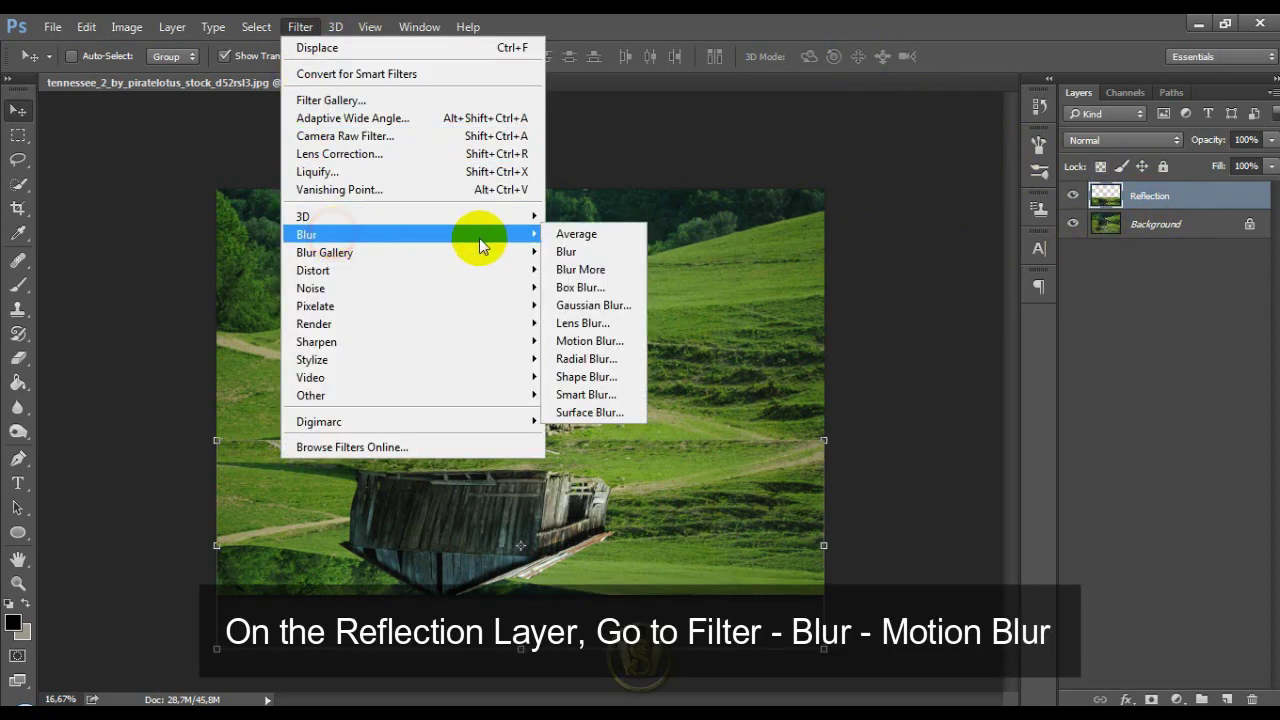
{"action": "left_click", "coordinate": [600, 341]}
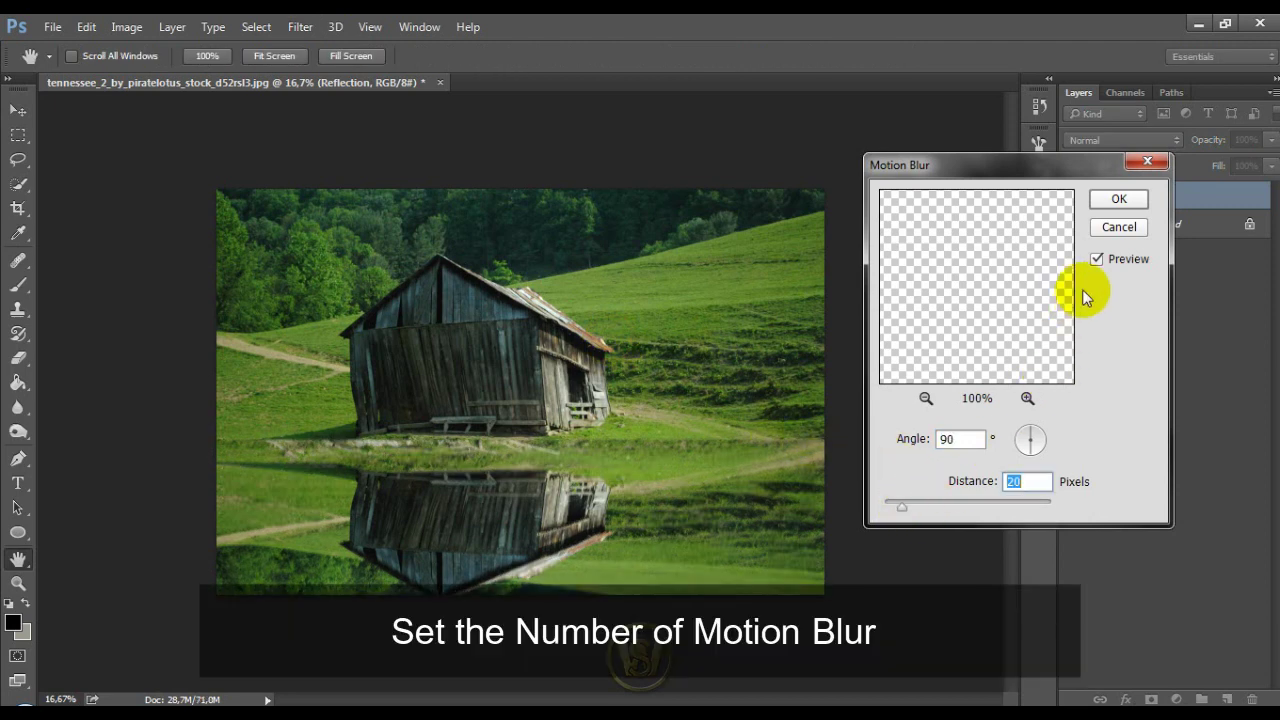
{"action": "left_click", "coordinate": [1118, 199]}
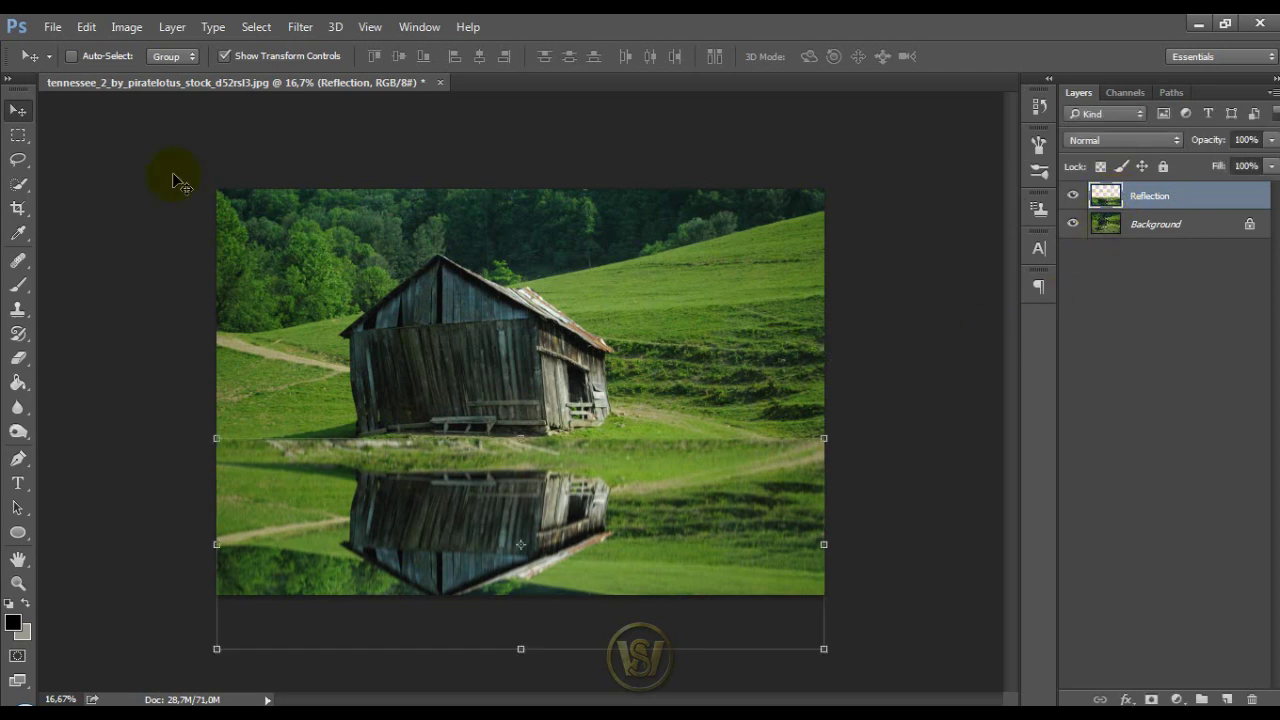
{"action": "left_click", "coordinate": [302, 27]}
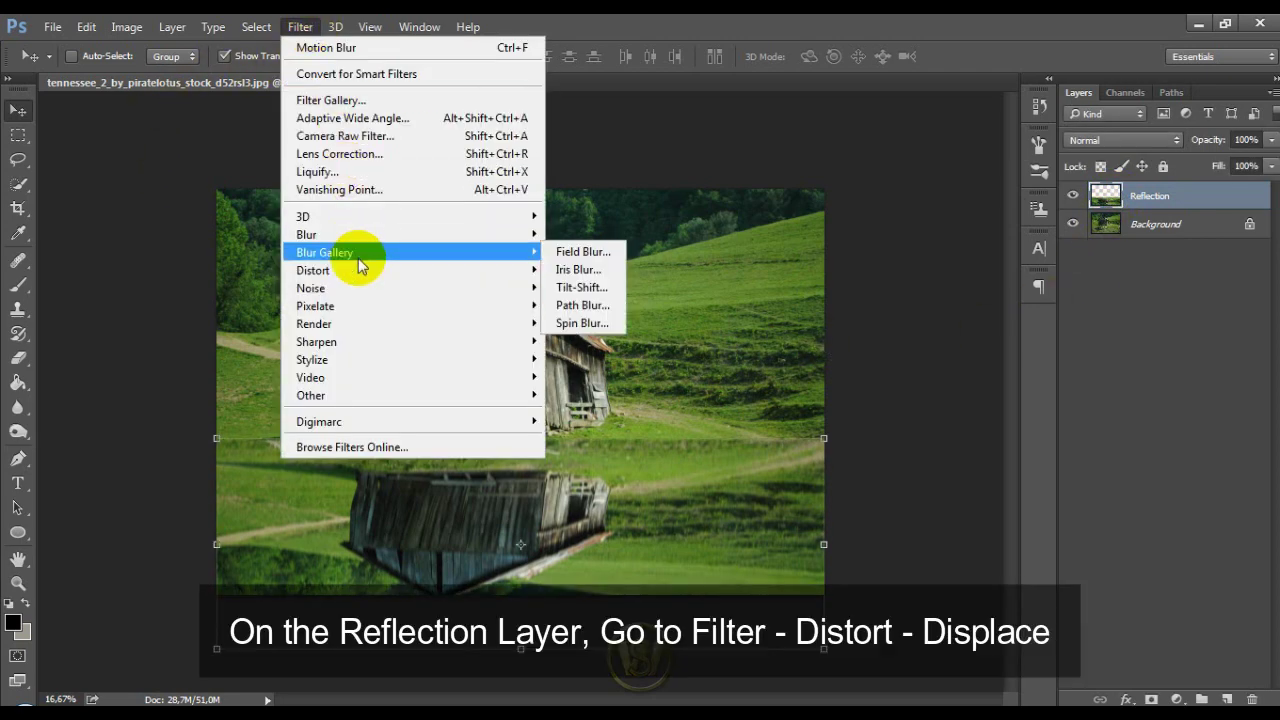
{"action": "mouse_move", "coordinate": [312, 270]}
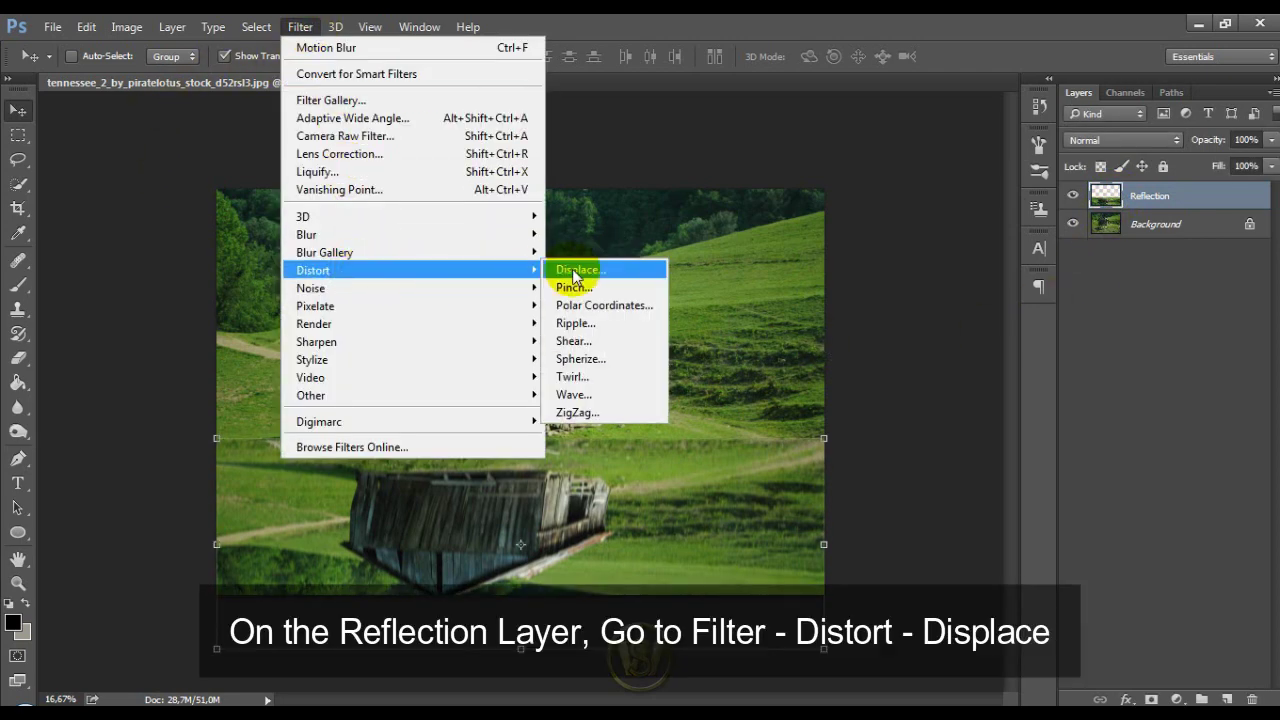
Displace the reflection using Water Reflection Texture.psd at horizontal scale 10, vertical scale 40, repeating edge pixels
{"action": "left_click", "coordinate": [576, 269]}
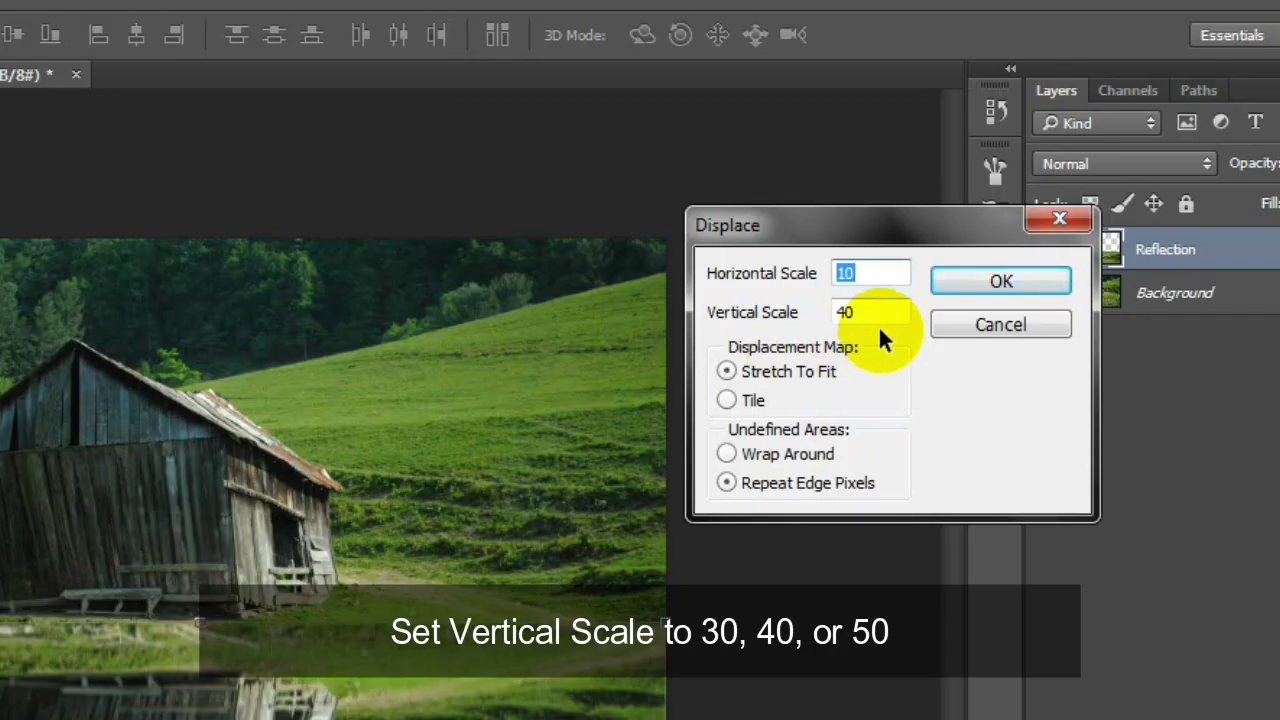
{"action": "double_click", "coordinate": [876, 313]}
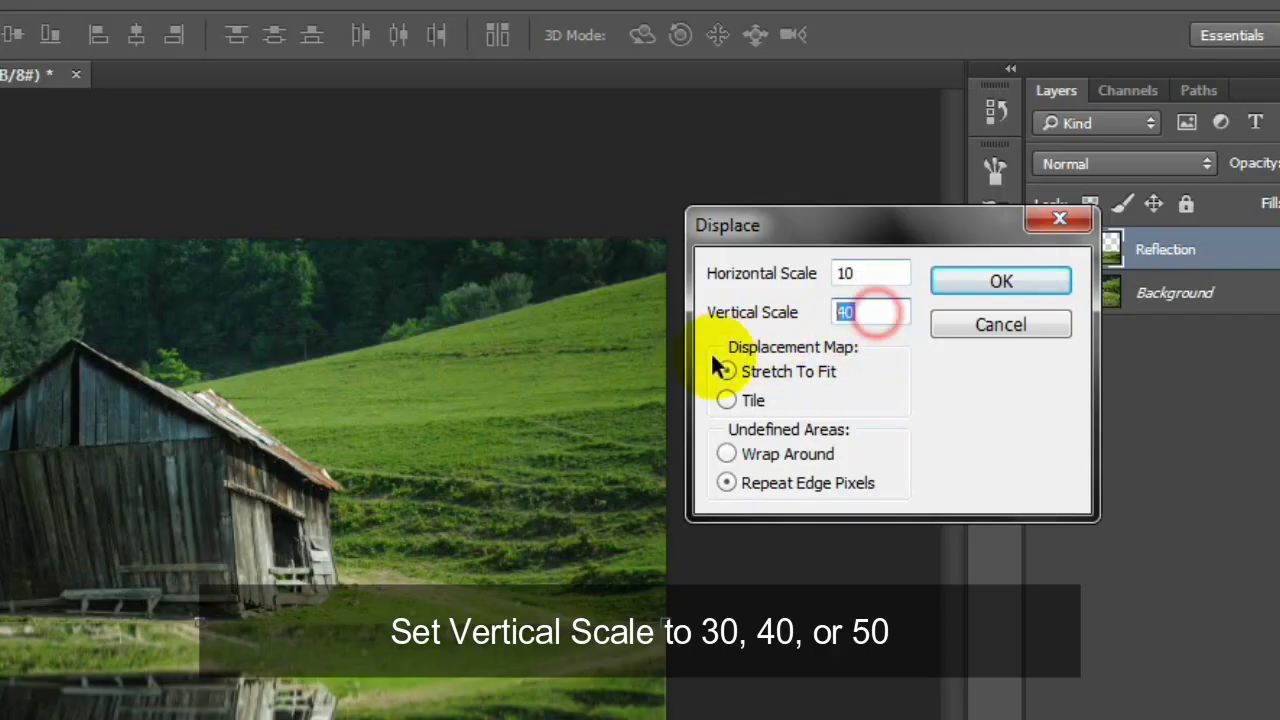
{"action": "left_click", "coordinate": [870, 276]}
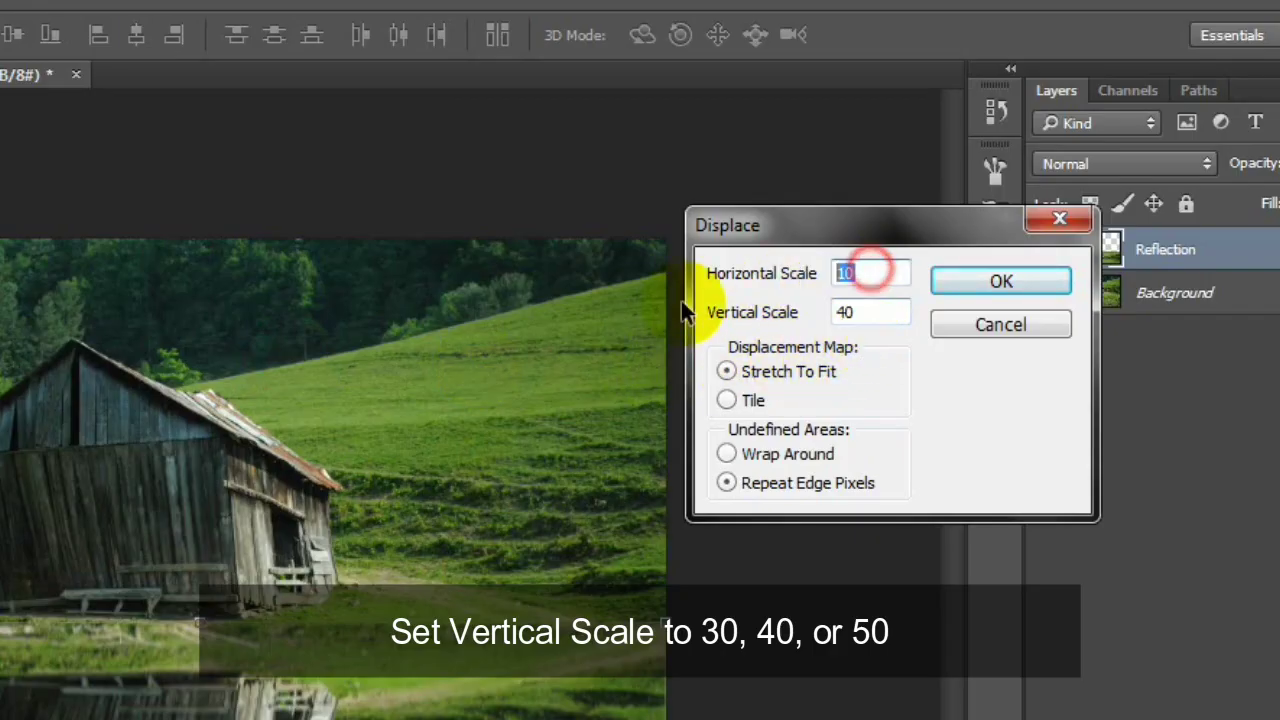
{"action": "left_click", "coordinate": [767, 373]}
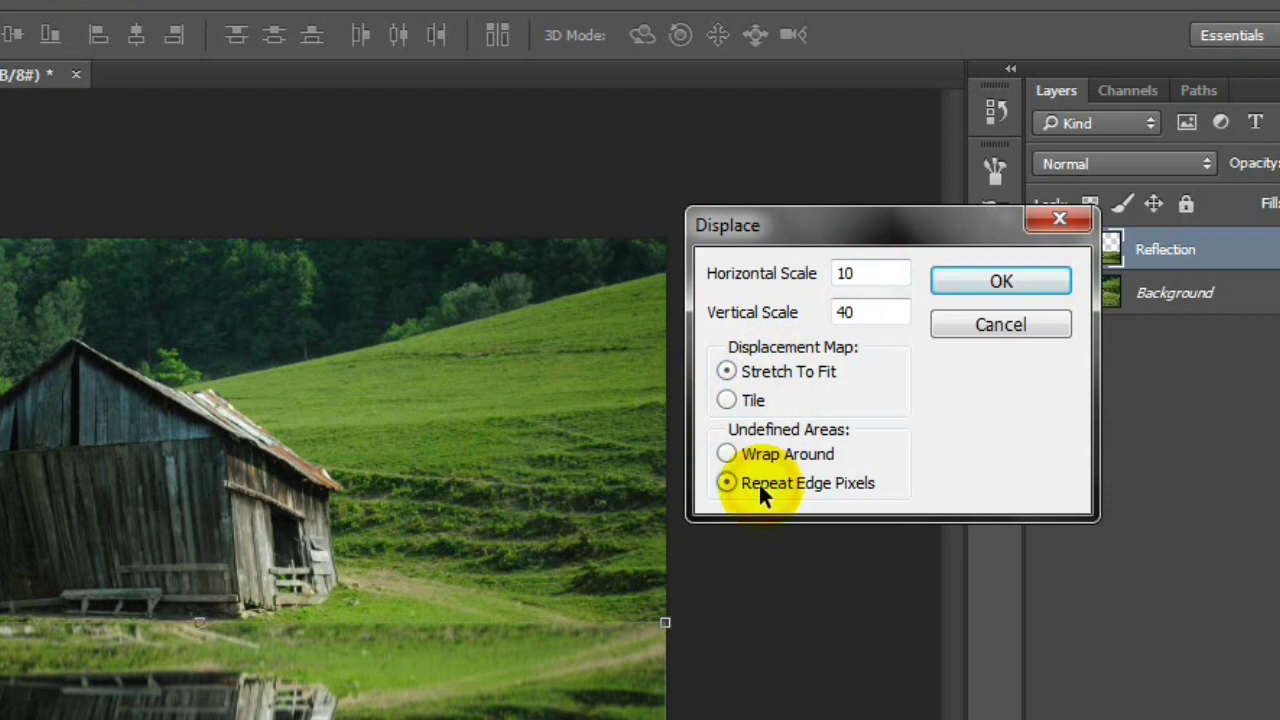
{"action": "left_click", "coordinate": [996, 284]}
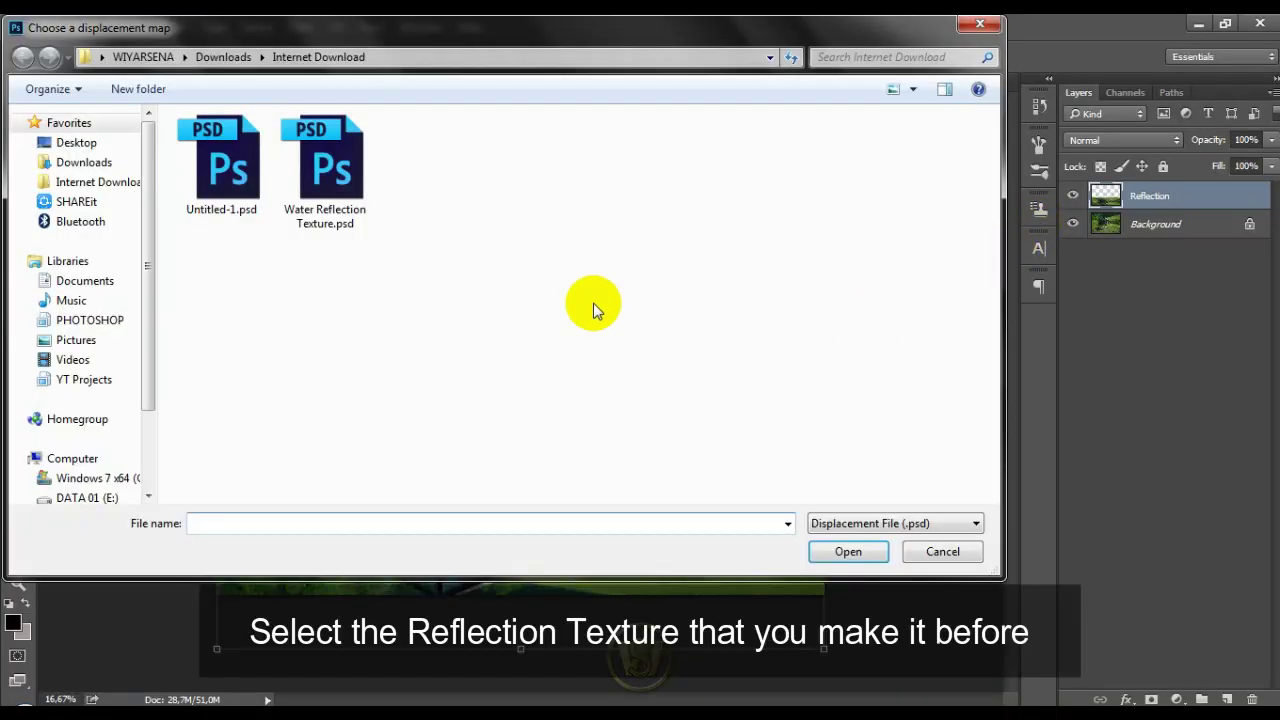
{"action": "left_click", "coordinate": [330, 180]}
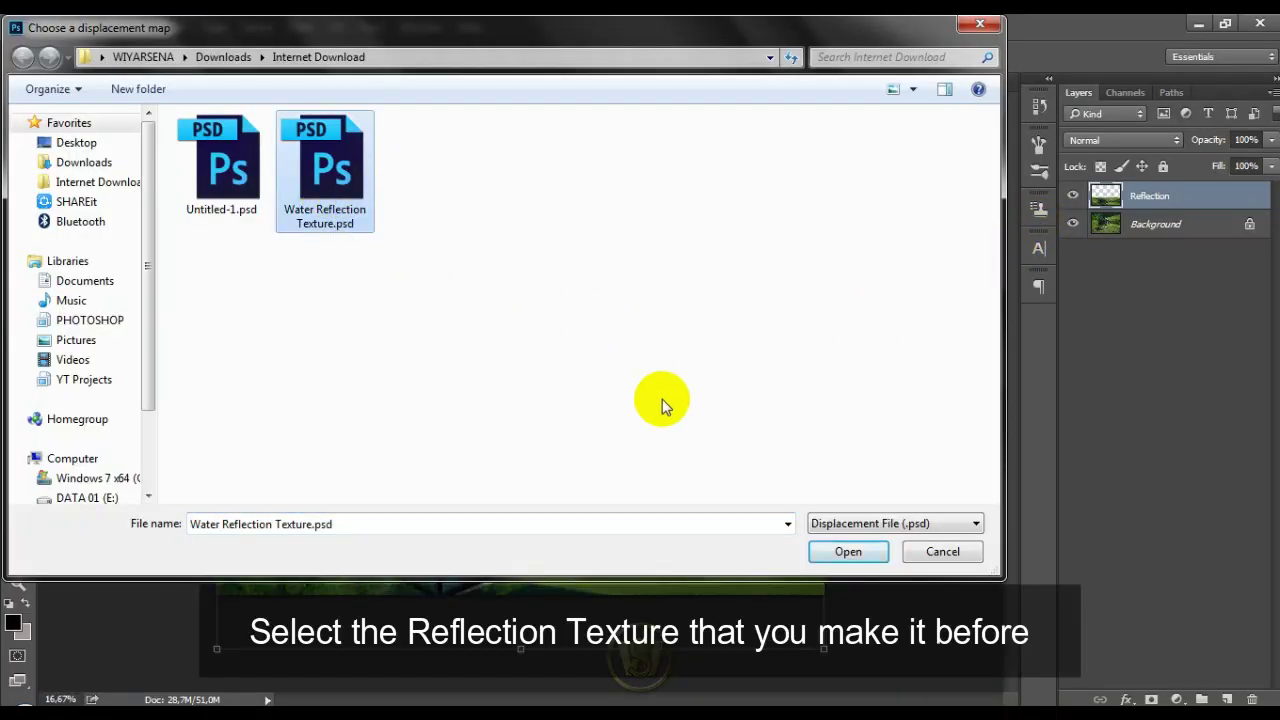
{"action": "left_click", "coordinate": [829, 552]}
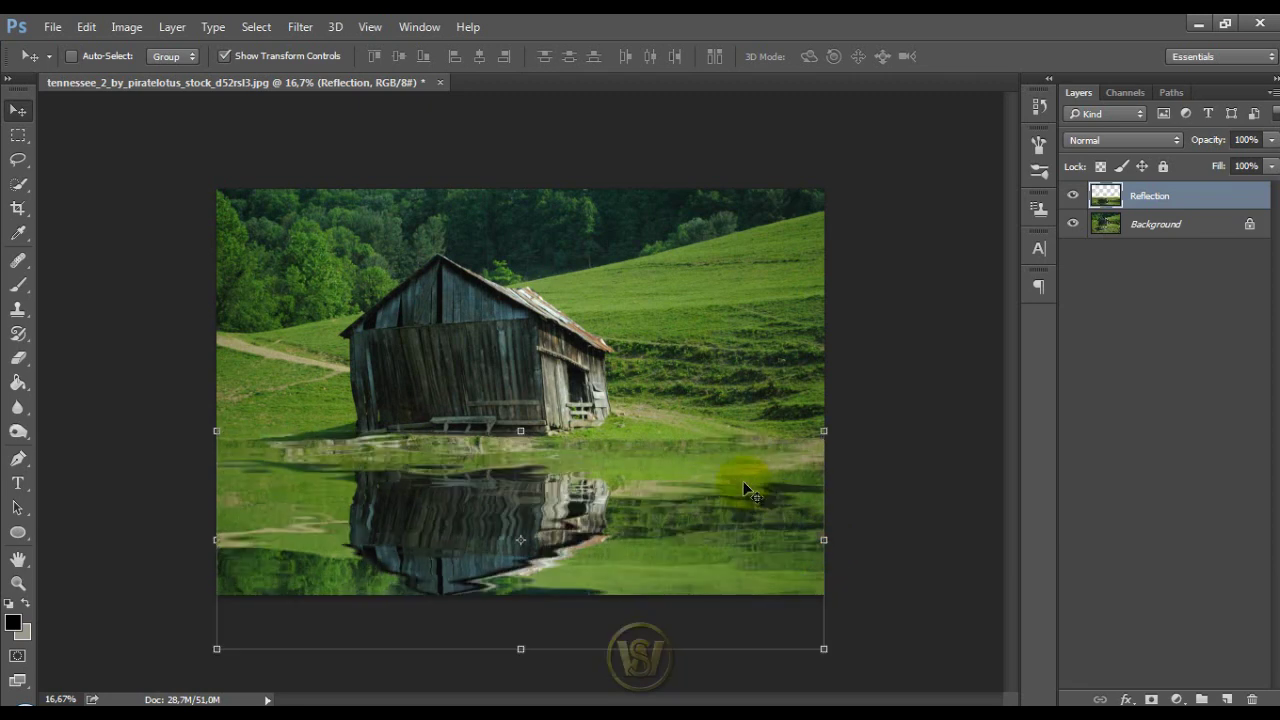
{"action": "key", "text": "ctrl+plus"}
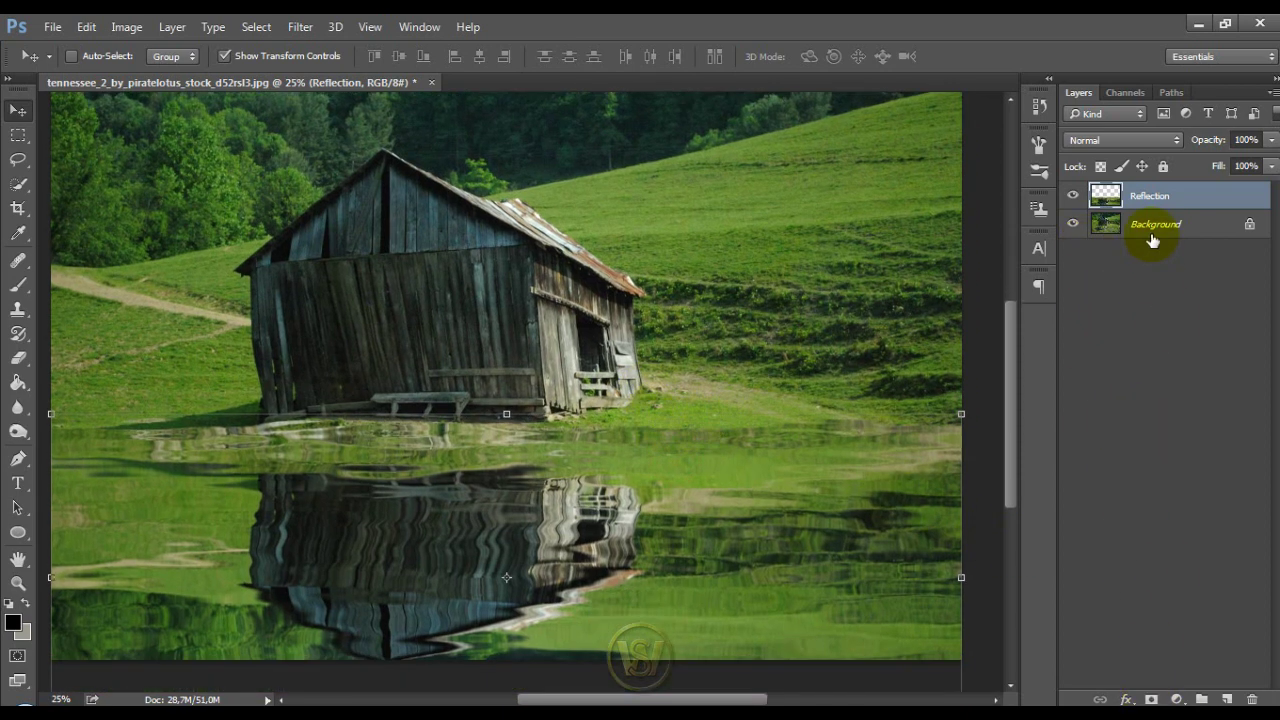
Add a layer mask to the Reflection layer and start masking its edge with a smaller brush
{"action": "left_click", "coordinate": [1151, 699]}
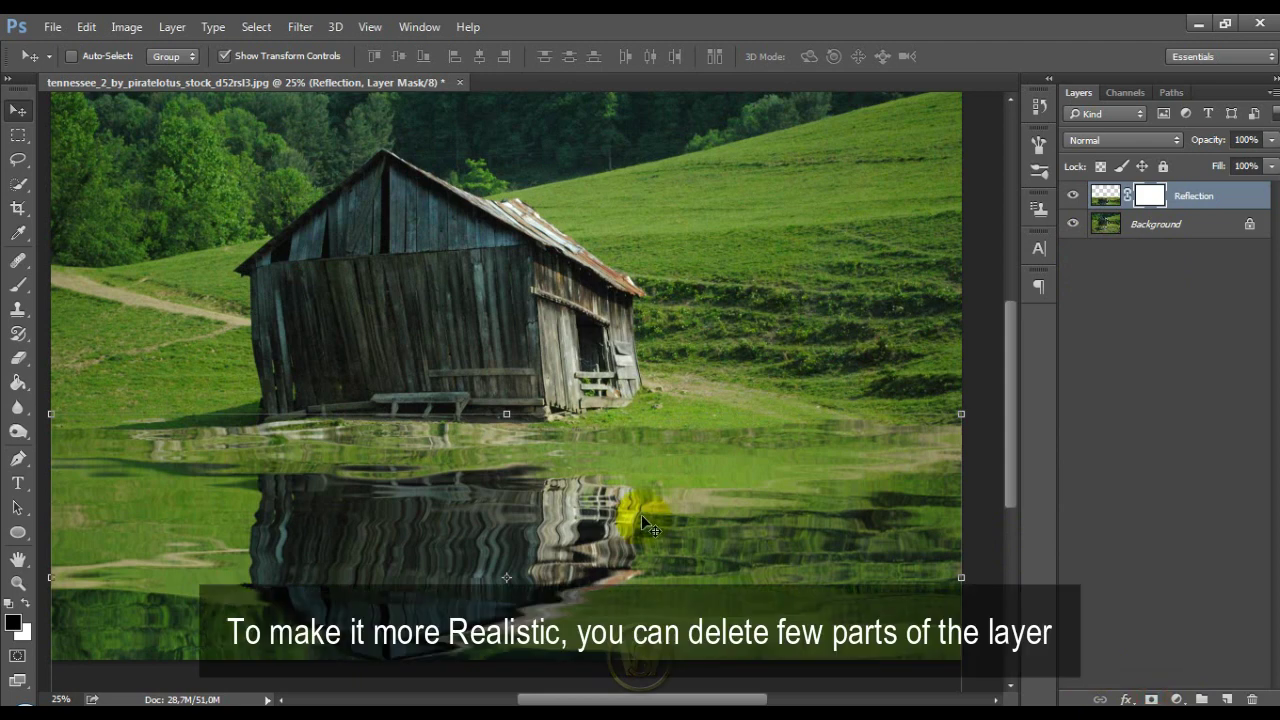
{"action": "key", "text": "b"}
{"action": "key", "text": "bracketleft"}
{"action": "key", "text": "bracketleft"}
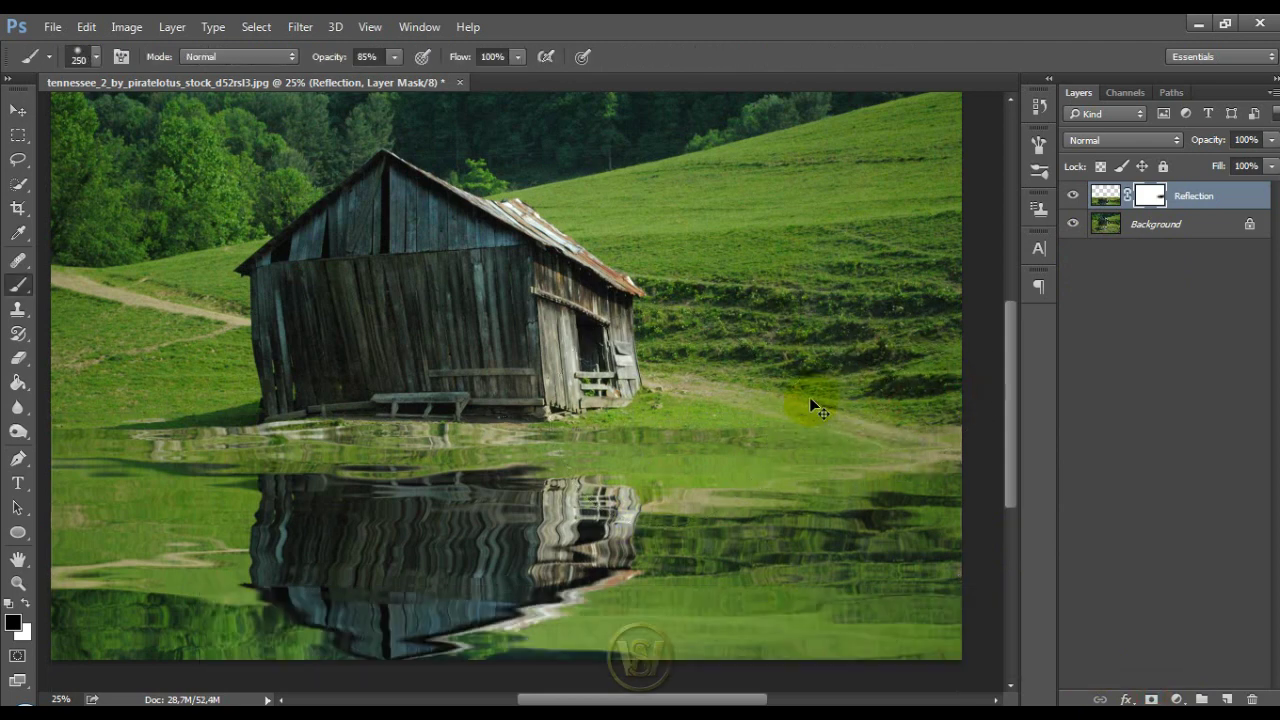
{"action": "left_click_drag", "start_coordinate": [812, 405], "coordinate": [812, 410]}
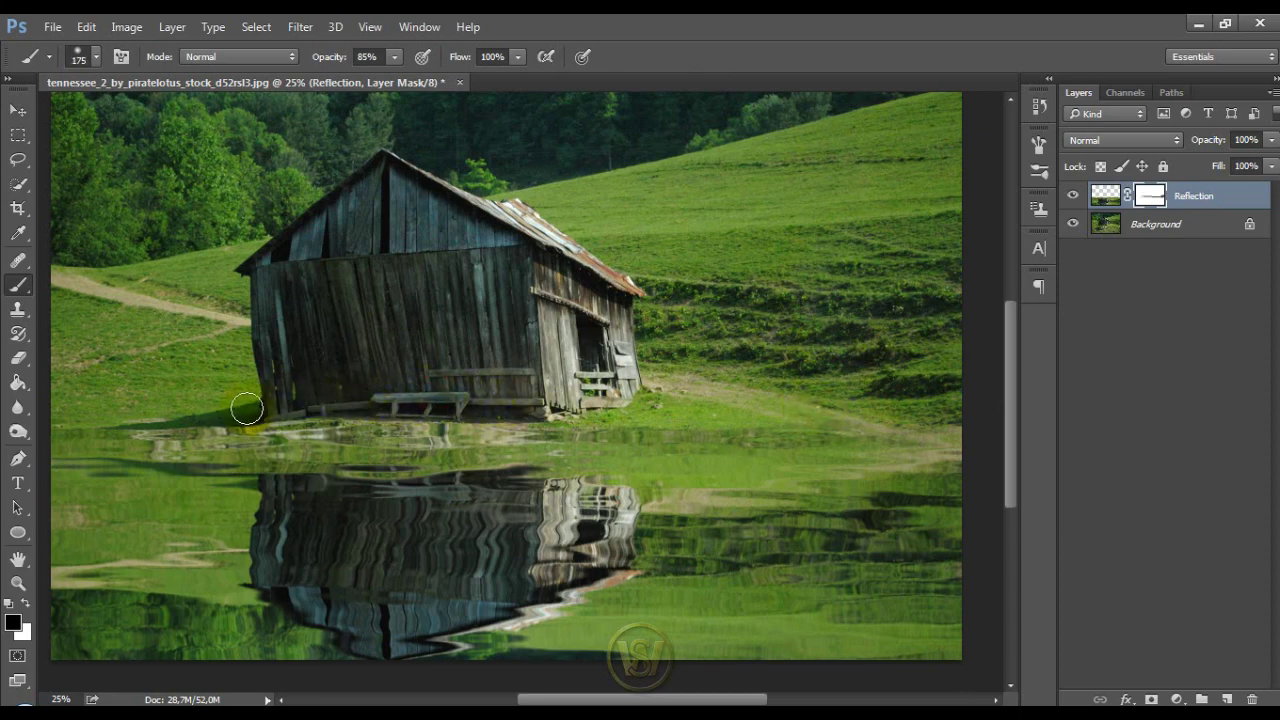
Paint black along the reflection's top edge to blend it into the grass, then check the result
{"action": "left_click_drag", "start_coordinate": [271, 397], "coordinate": [564, 407]}
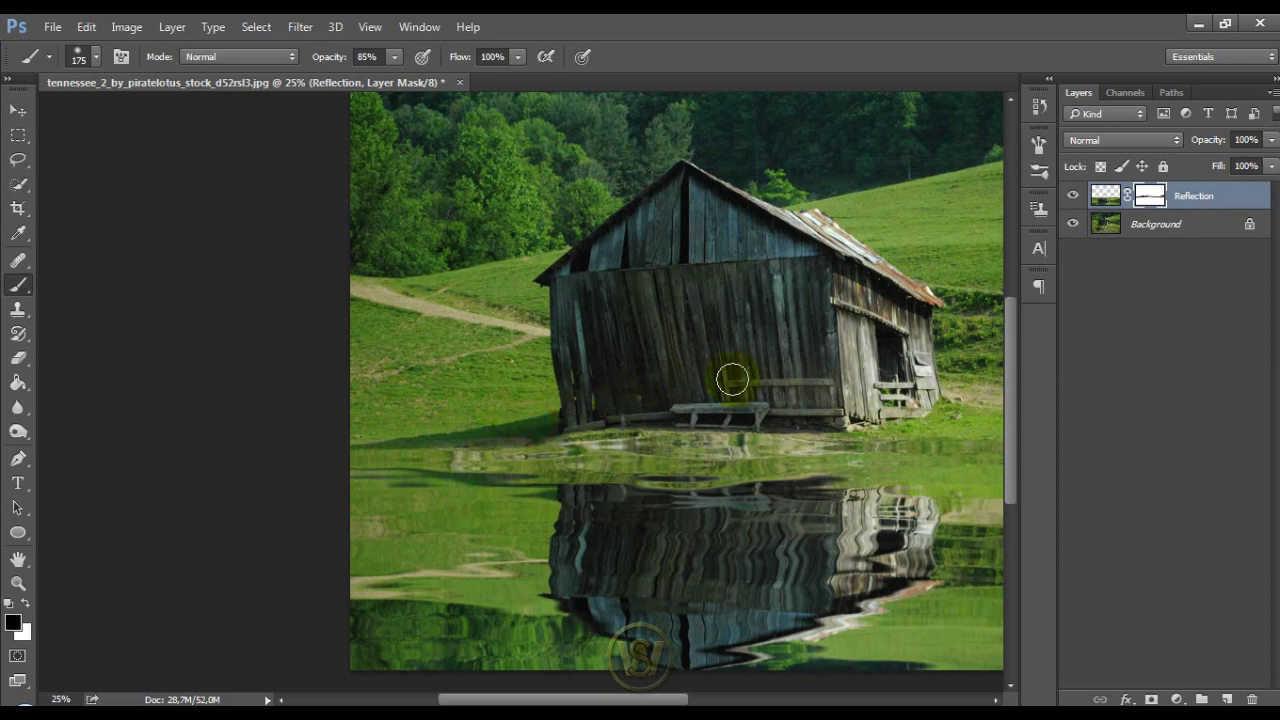
{"action": "key", "text": "ctrl+minus"}
{"action": "key", "text": "ctrl+plus"}
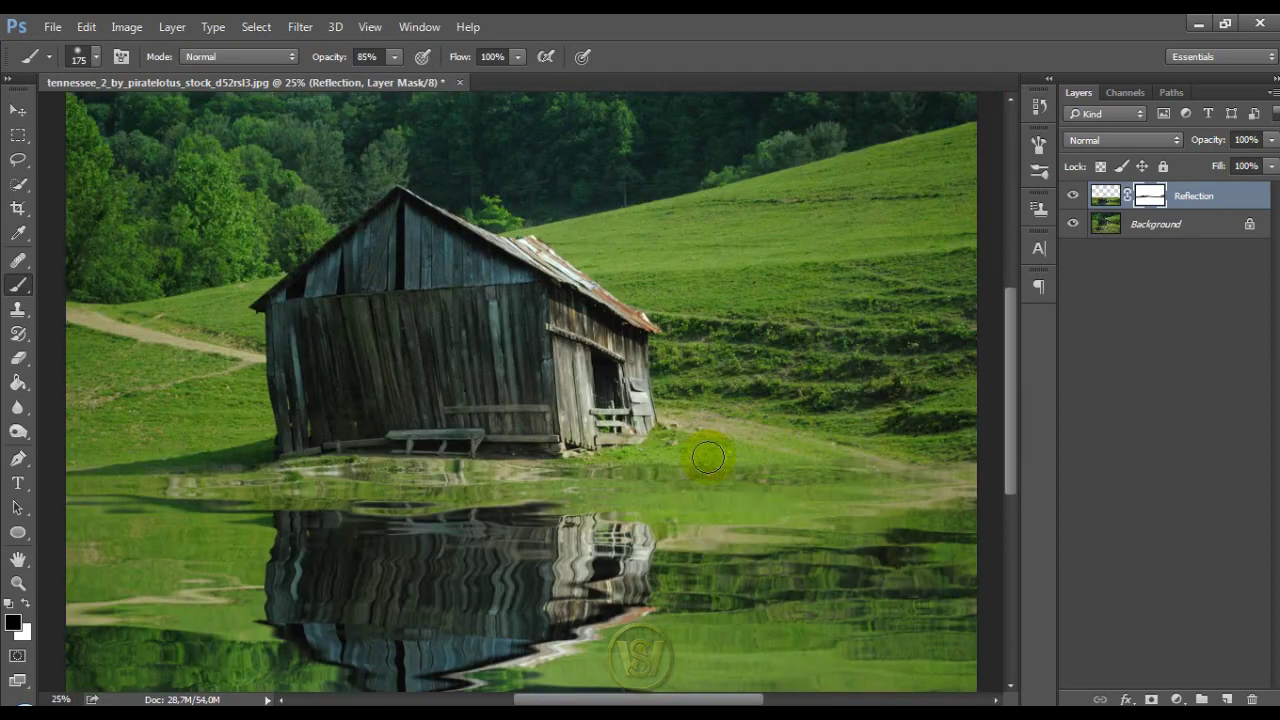
{"action": "scroll", "coordinate": [707, 457], "scroll_direction": "down", "scroll_amount": 2}
{"action": "scroll", "coordinate": [708, 366], "scroll_direction": "down", "scroll_amount": 2}
{"action": "key", "text": "ctrl+plus"}
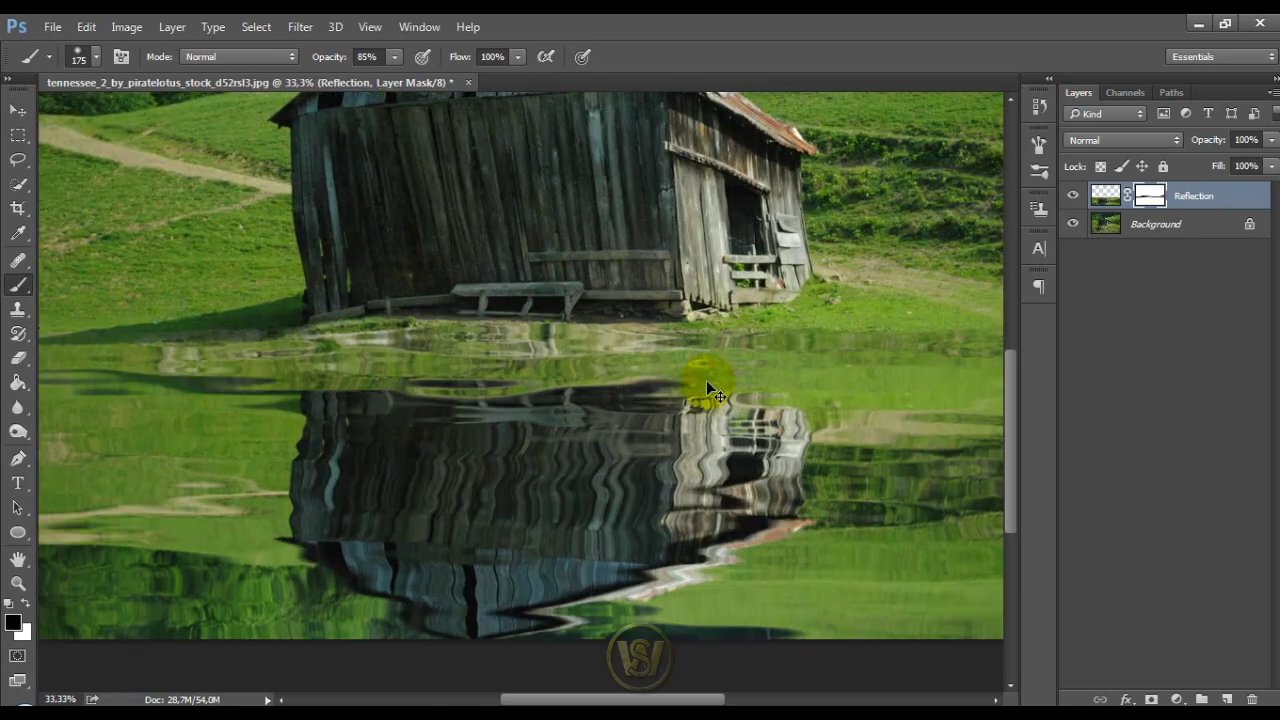
{"action": "key", "text": "ctrl+plus"}
{"action": "left_click_drag", "start_coordinate": [765, 489], "coordinate": [701, 435]}
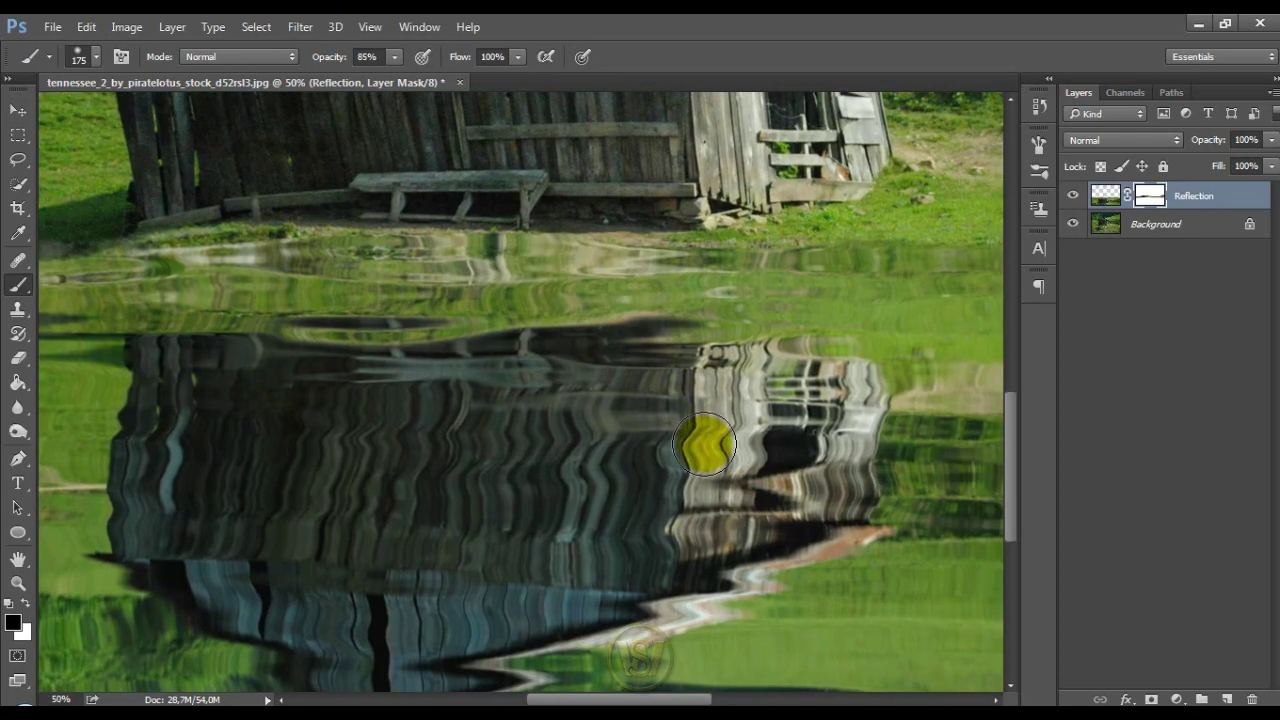
{"action": "key", "text": "ctrl+0"}
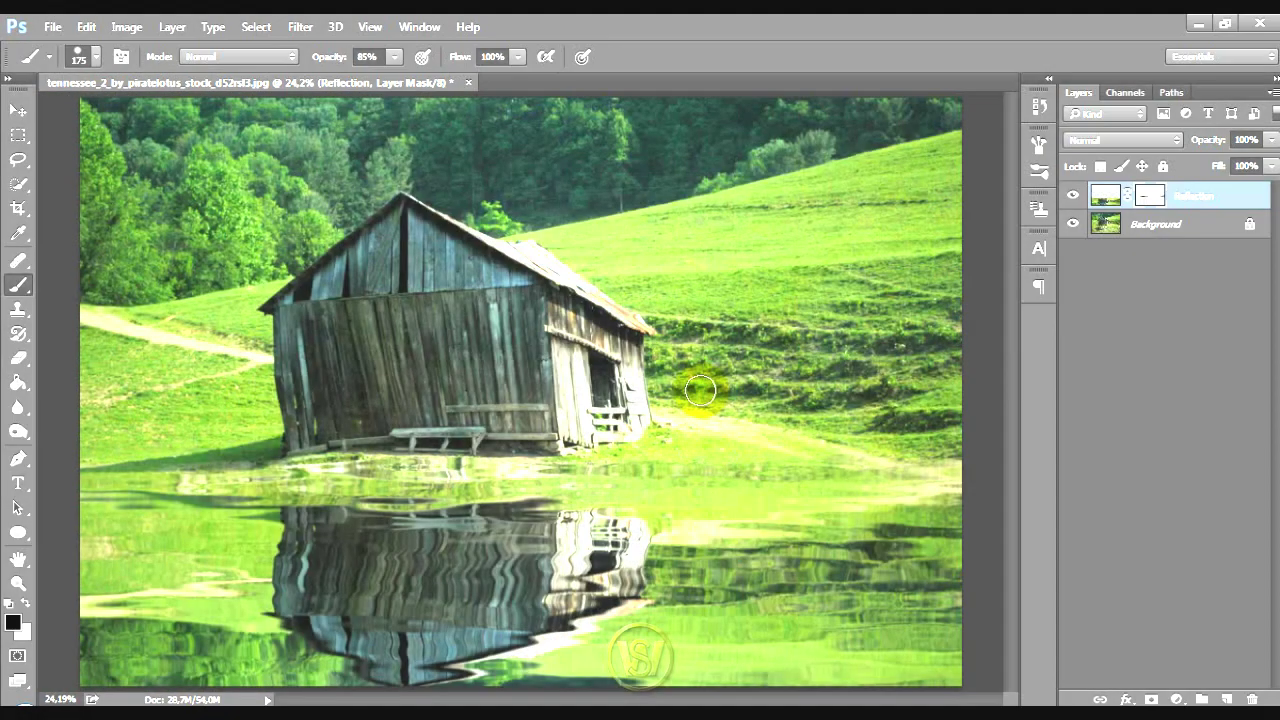